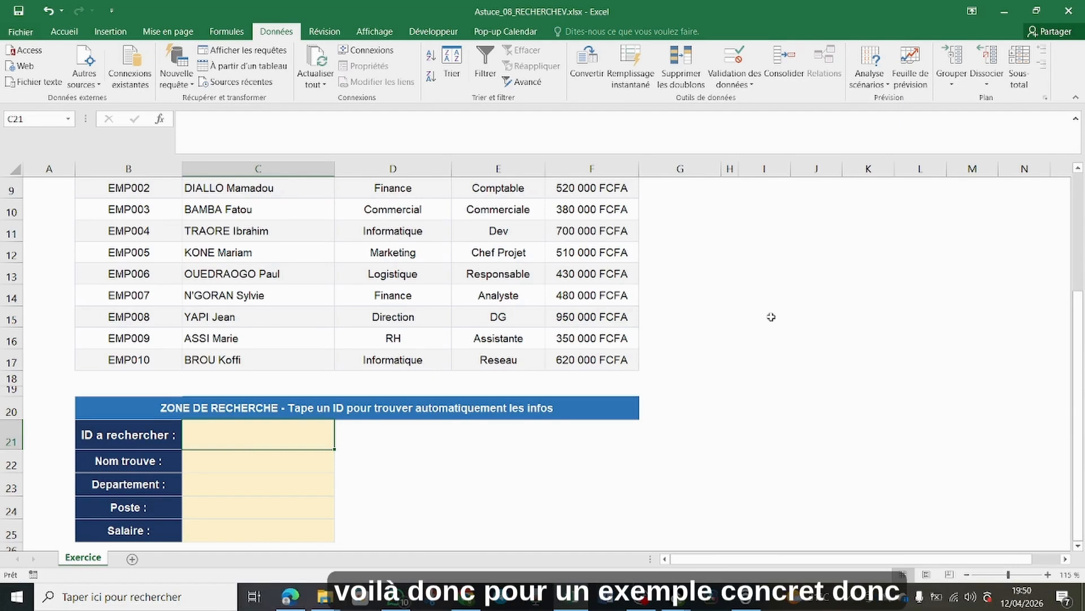
# Examine the employee database table, its ID column, and the empty ID, name, department, position and salary cells in the search zone.
pyautogui.scroll(2, 491, 277)
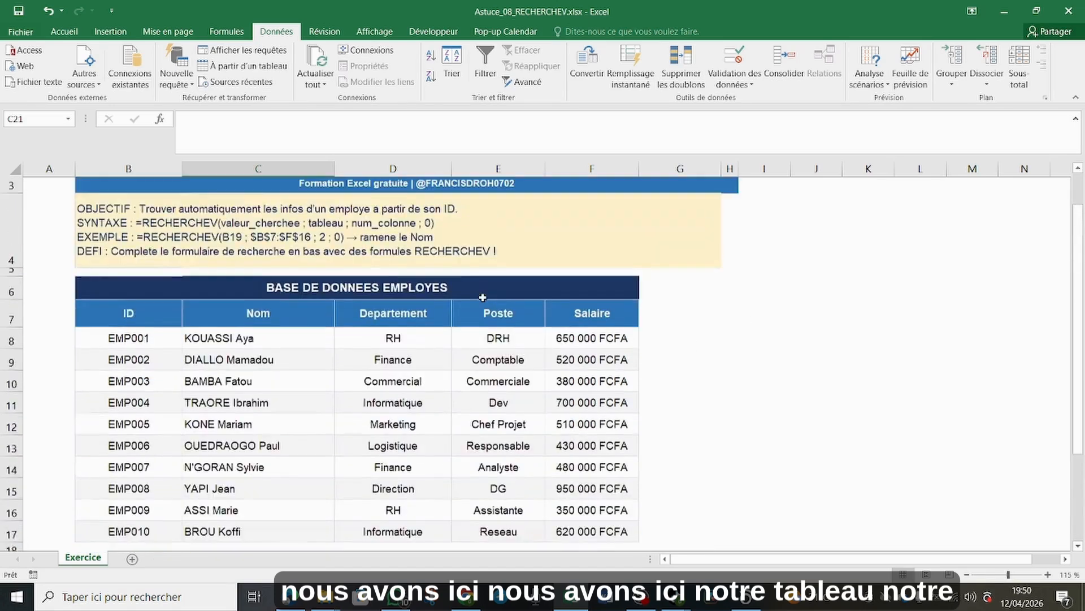
pyautogui.scroll(-1, 482, 297)
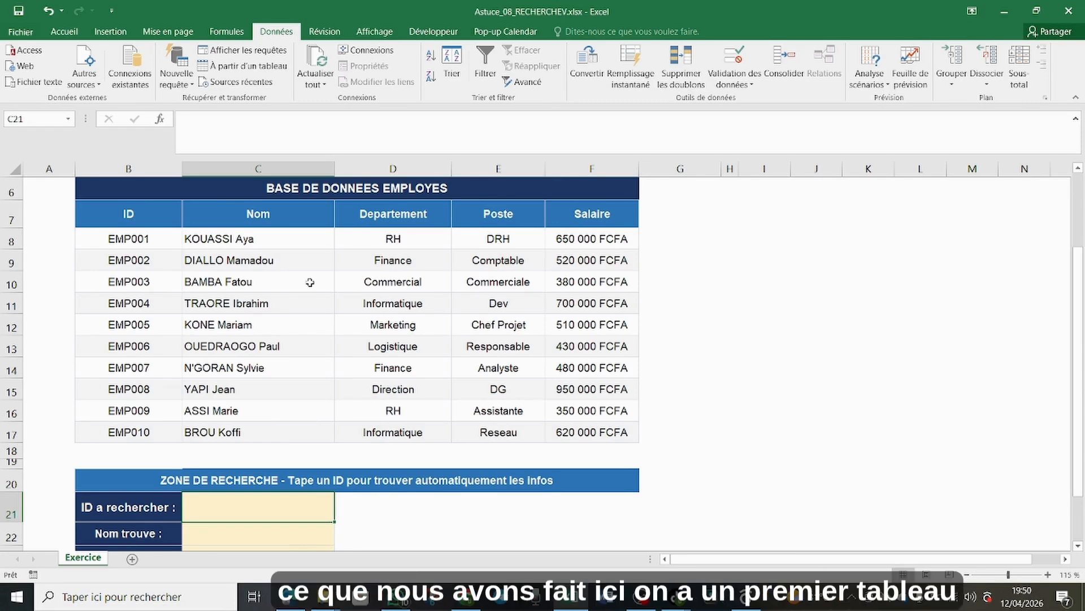
pyautogui.moveTo(120, 210); pyautogui.dragTo(563, 441)
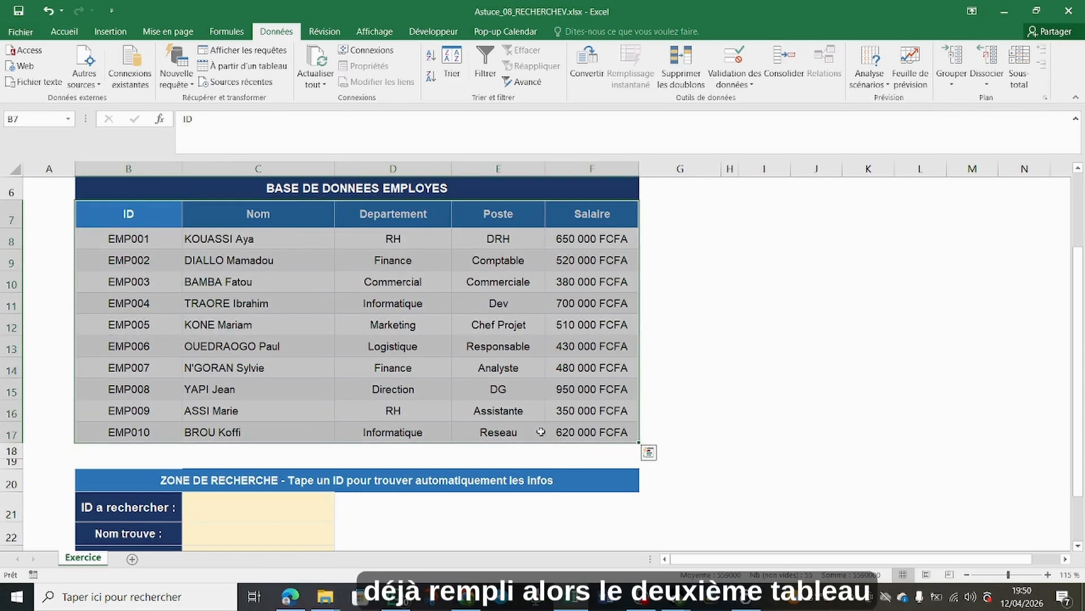
pyautogui.scroll(-1, 510, 422)
pyautogui.scroll(-1, 441, 419)
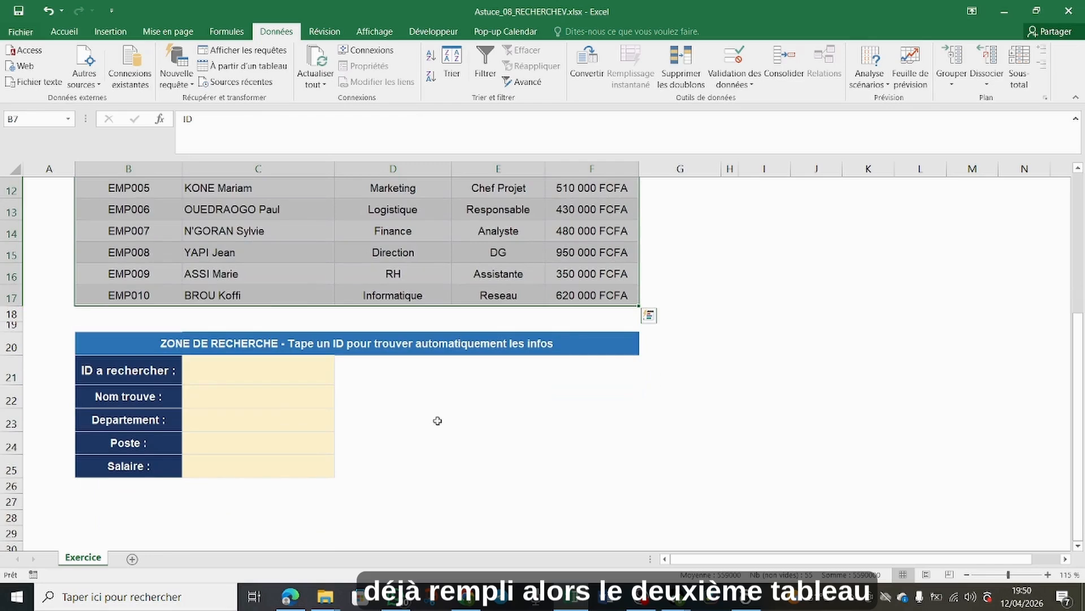
pyautogui.click(219, 374)
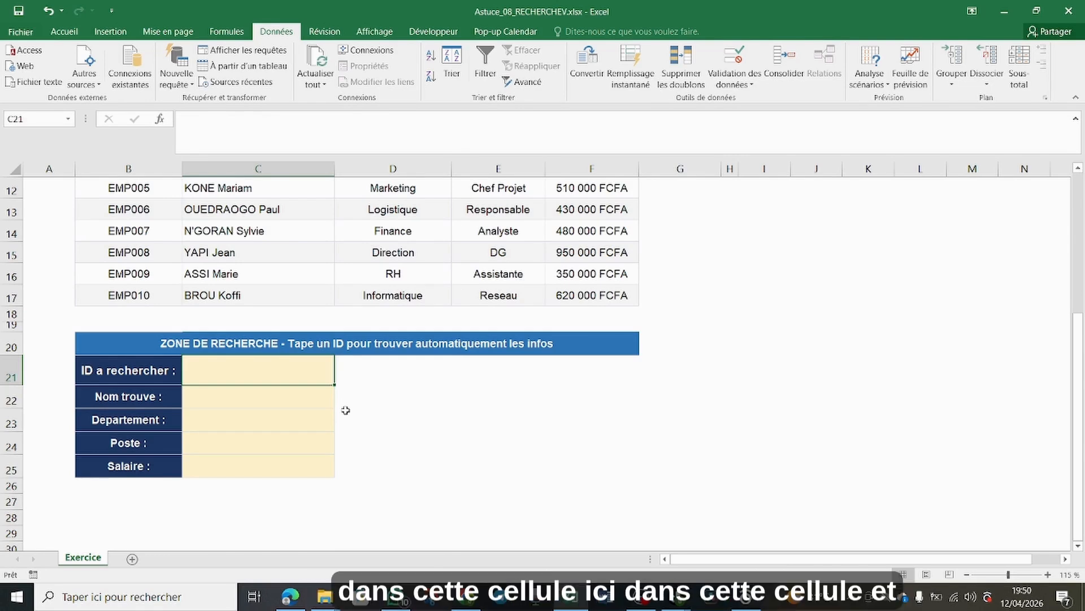
pyautogui.click(107, 374)
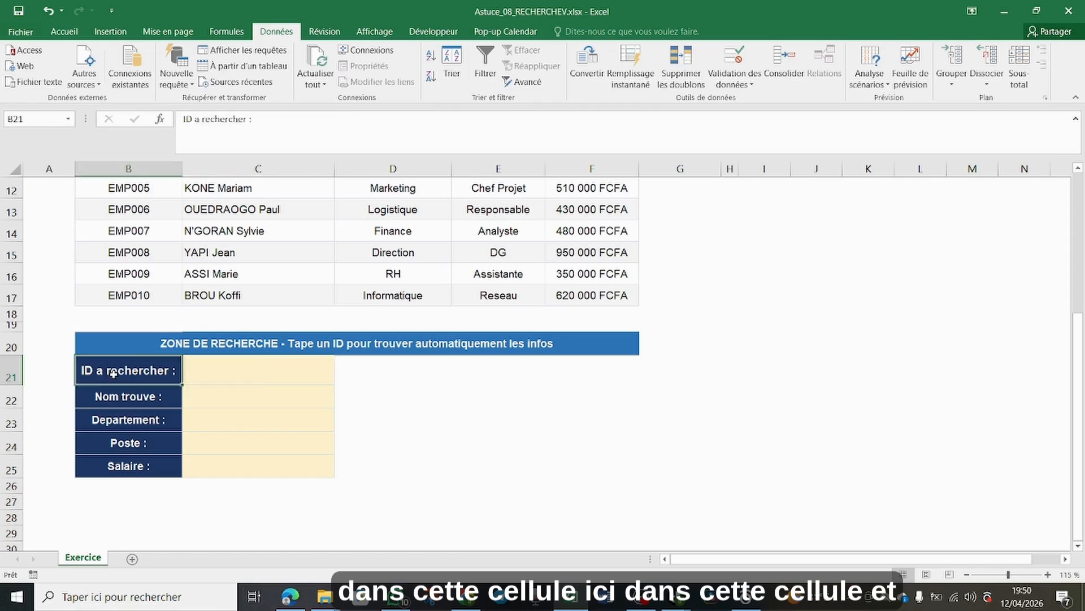
pyautogui.click(192, 369)
pyautogui.moveTo(234, 398); pyautogui.dragTo(247, 460)
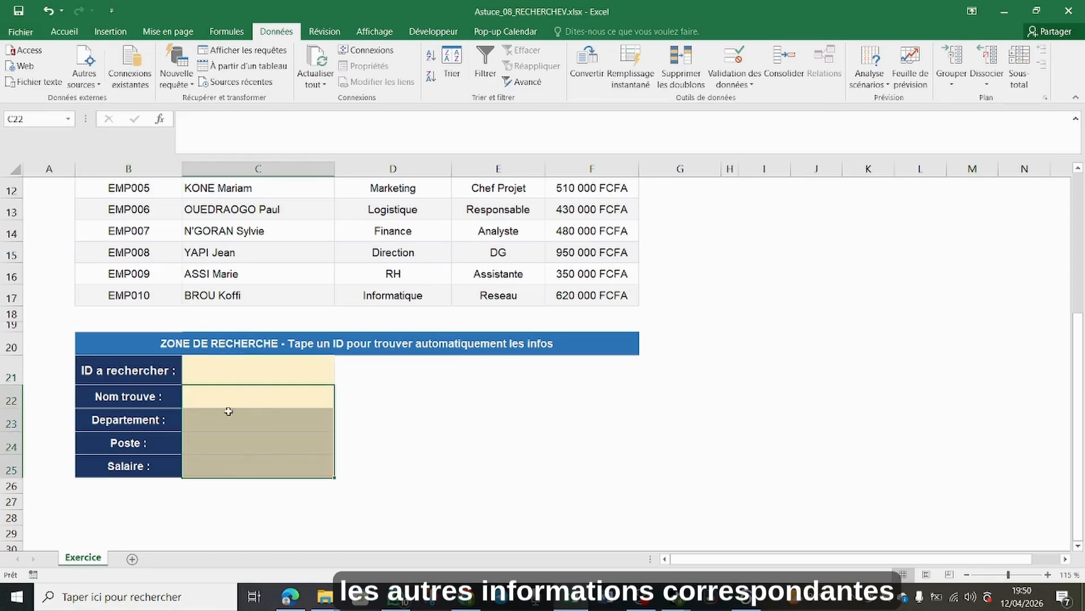
pyautogui.click(237, 375)
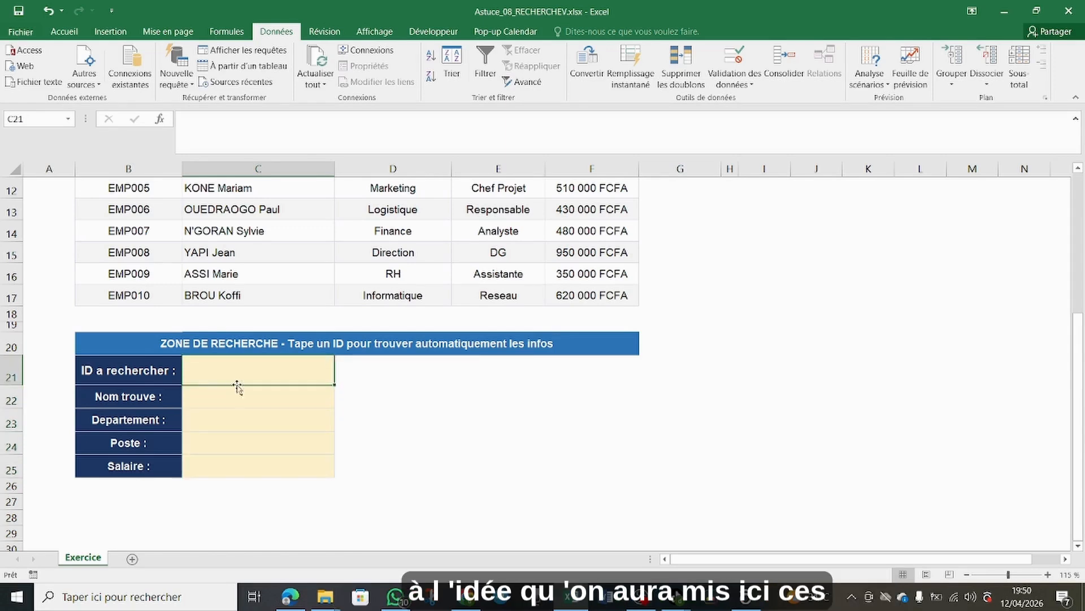
pyautogui.moveTo(242, 403); pyautogui.dragTo(254, 458)
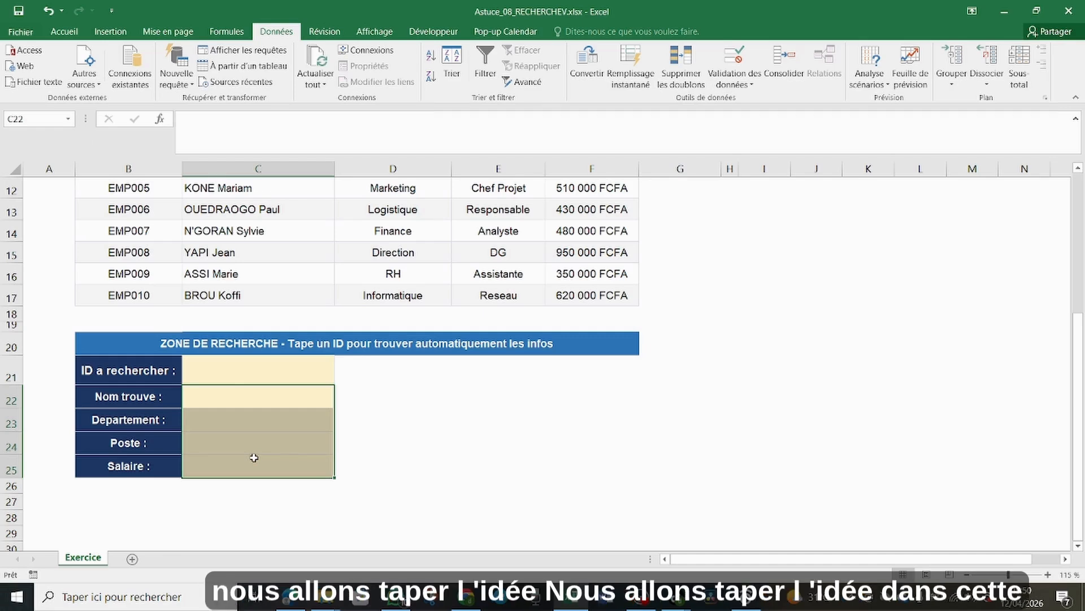
pyautogui.click(262, 373)
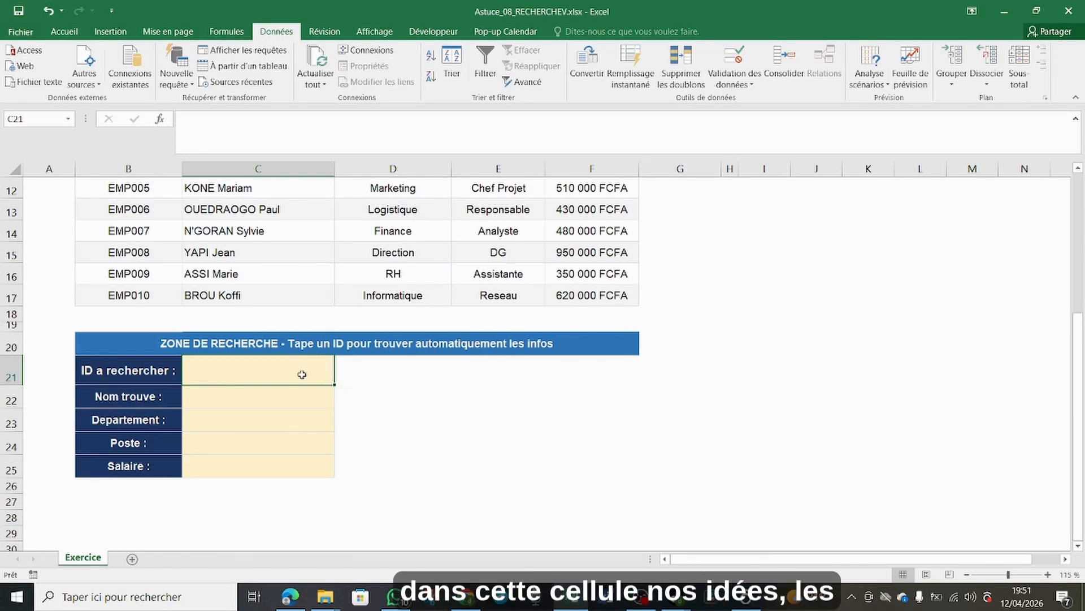
pyautogui.scroll(2, 226, 340)
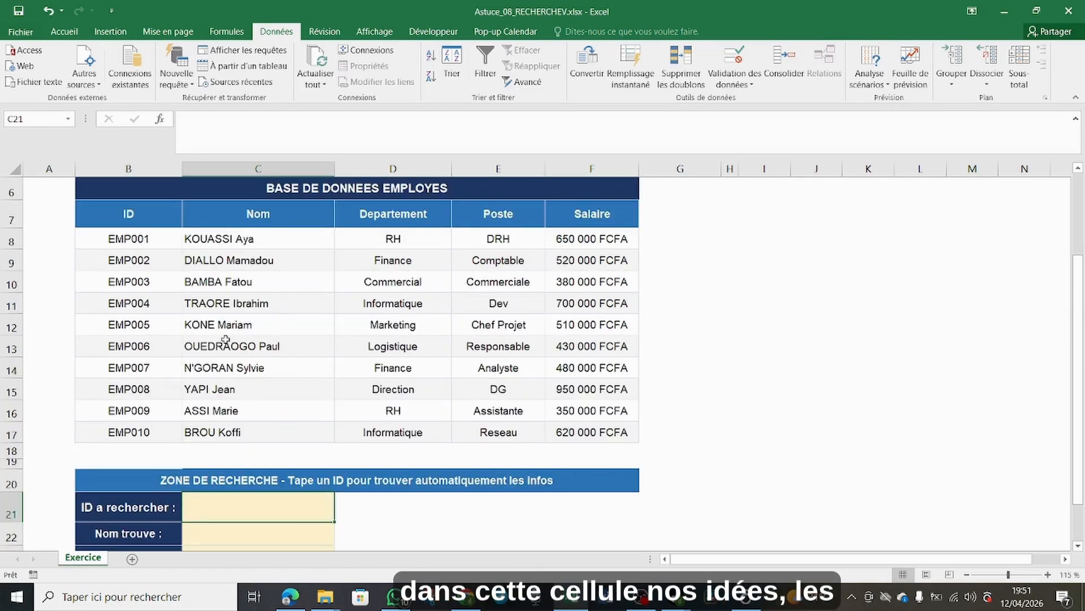
pyautogui.moveTo(141, 238); pyautogui.dragTo(137, 428)
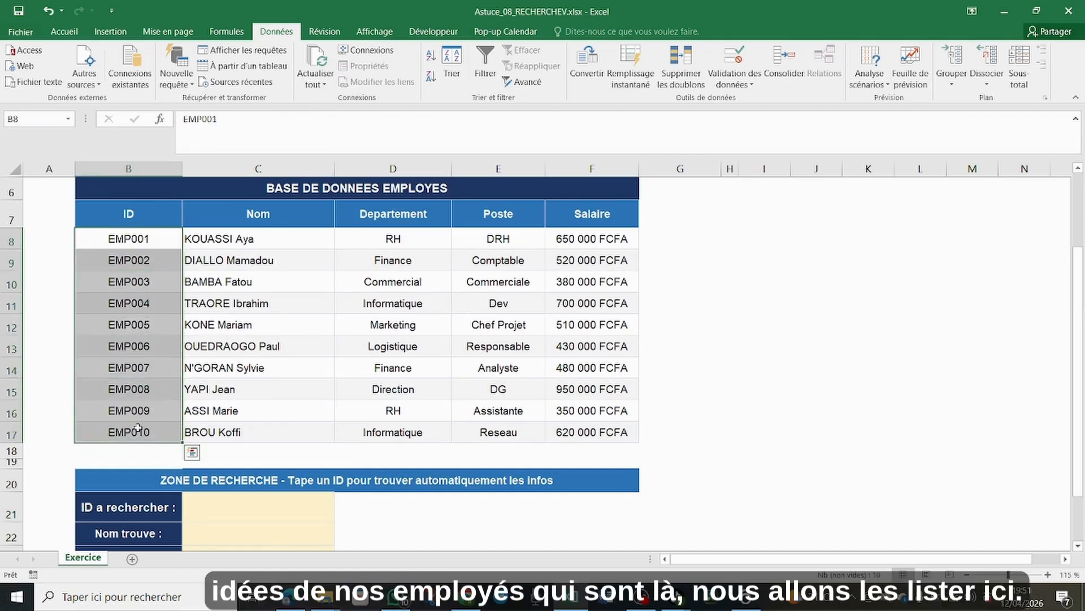
pyautogui.scroll(-2, 305, 385)
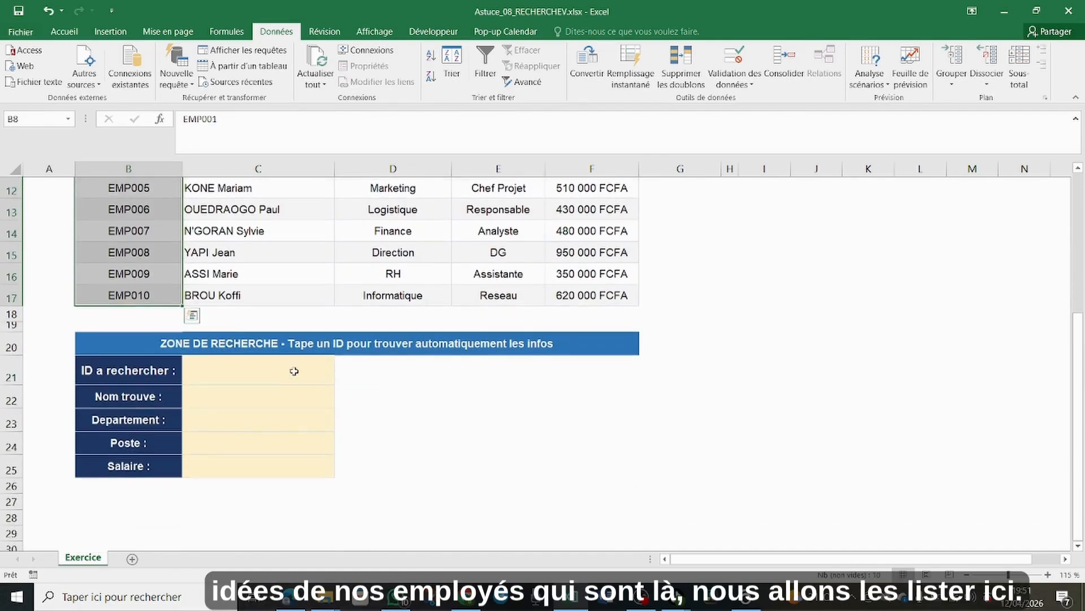
# Open the data validation settings for cell C21 beside "ID a rechercher".
pyautogui.click(294, 371)
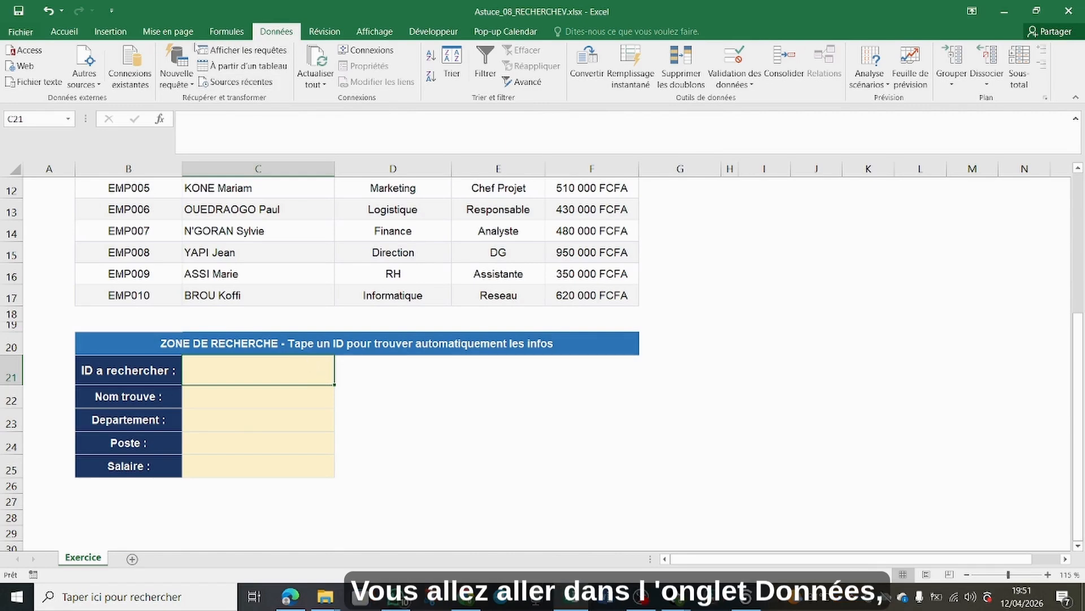
pyautogui.click(64, 31)
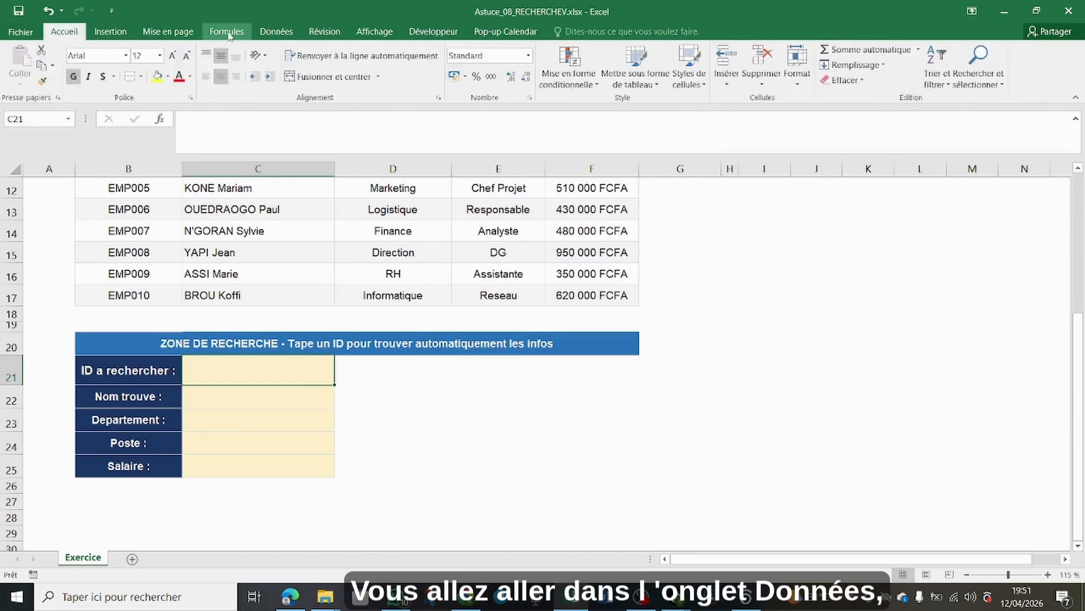
pyautogui.click(227, 32)
pyautogui.click(277, 32)
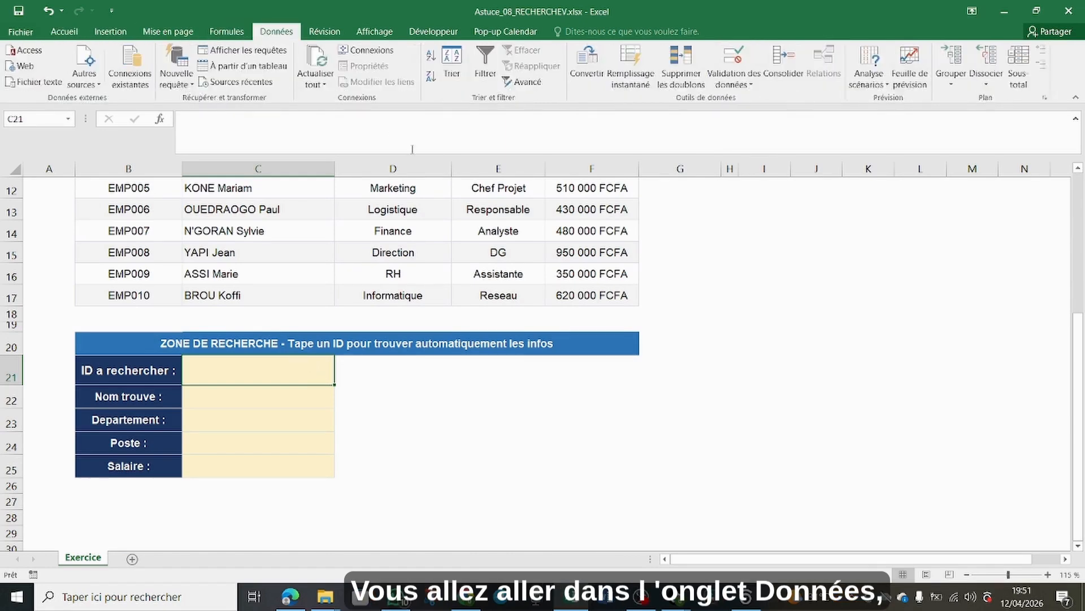
pyautogui.click(346, 394)
pyautogui.click(321, 372)
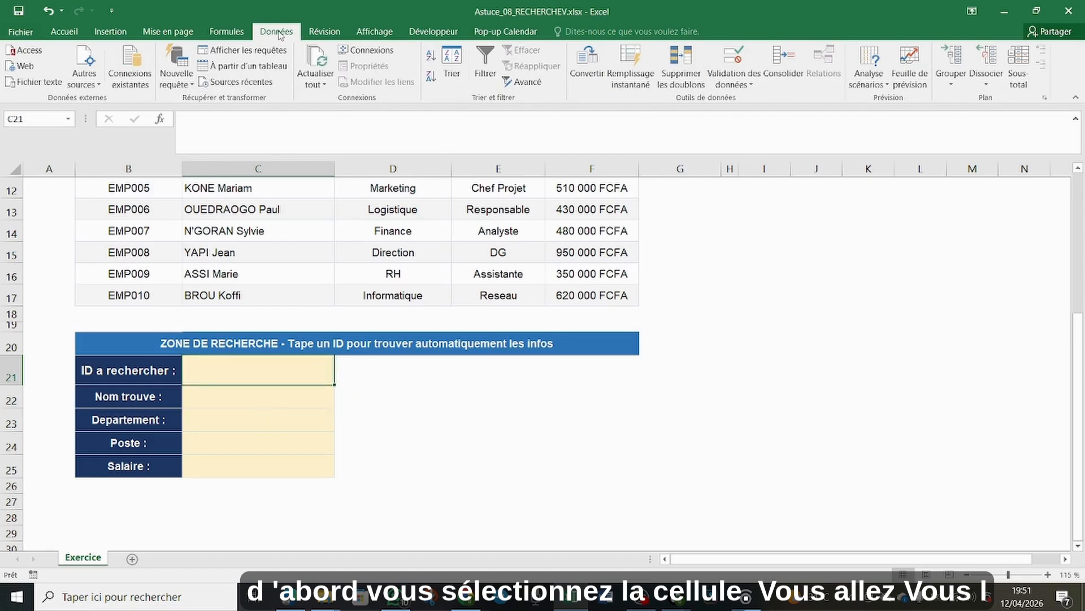
pyautogui.click(736, 83)
pyautogui.click(750, 99)
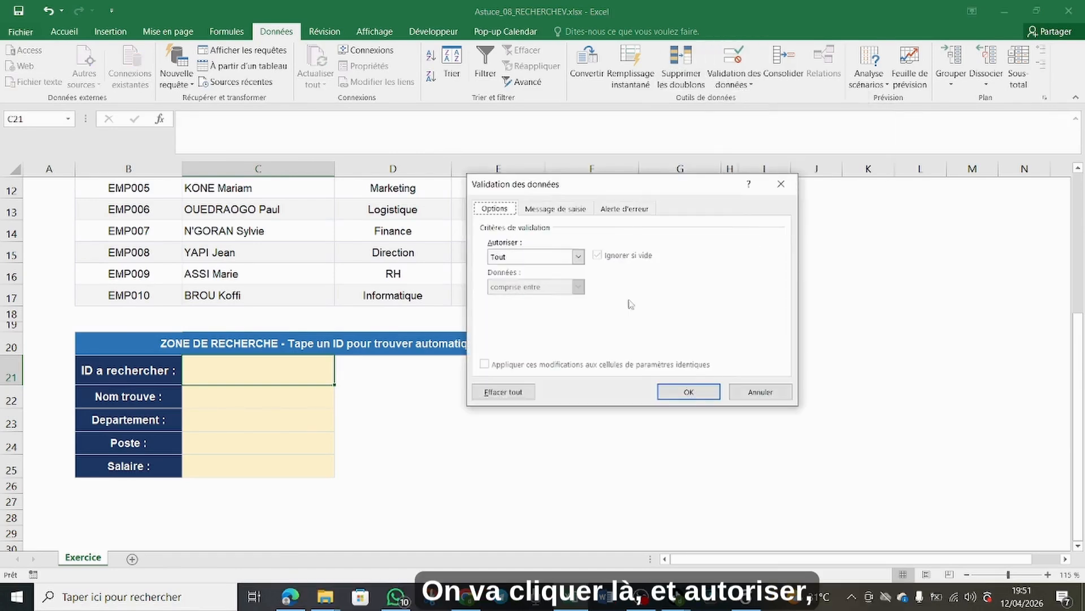
# Restrict cell C21 to a list of allowed values sourced from the employee IDs in =$B$8:$B$17.
pyautogui.click(544, 259)
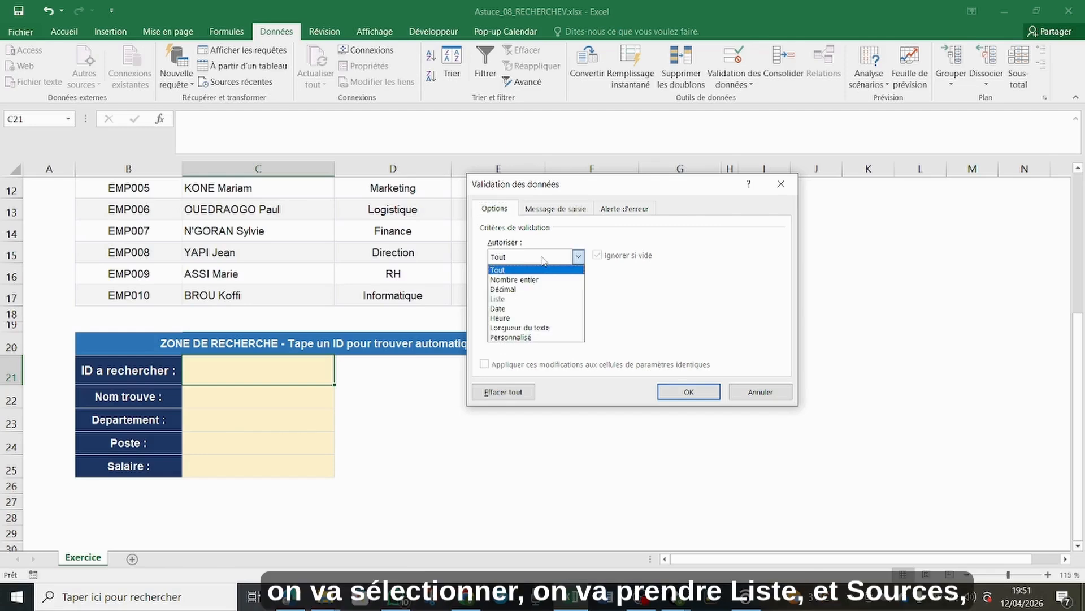
pyautogui.click(508, 298)
pyautogui.click(519, 312)
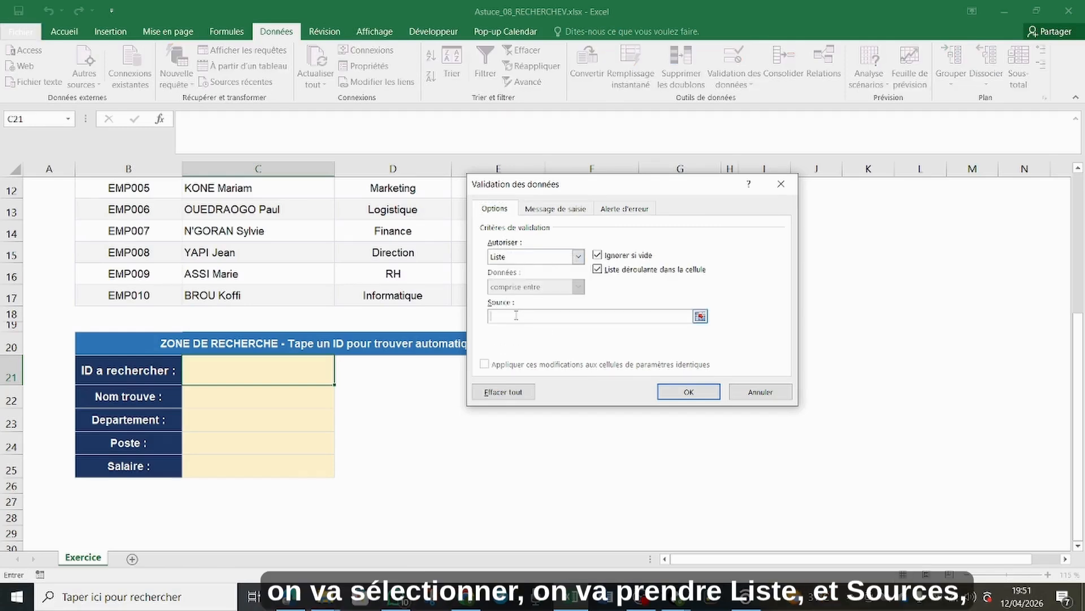
pyautogui.moveTo(563, 188); pyautogui.dragTo(639, 218)
pyautogui.scroll(4, 419, 262)
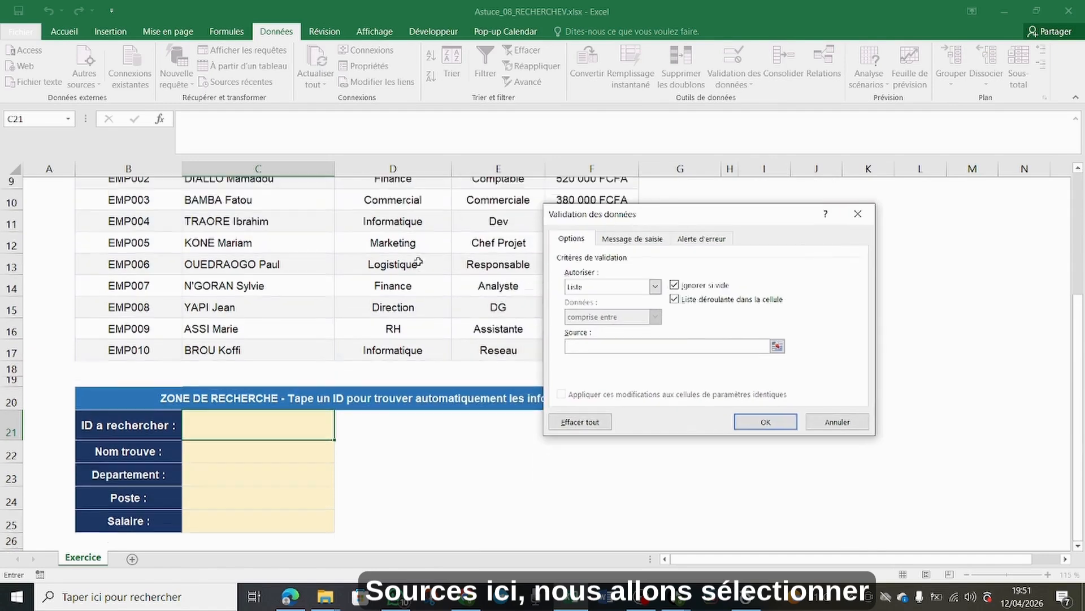
pyautogui.scroll(-1, 419, 261)
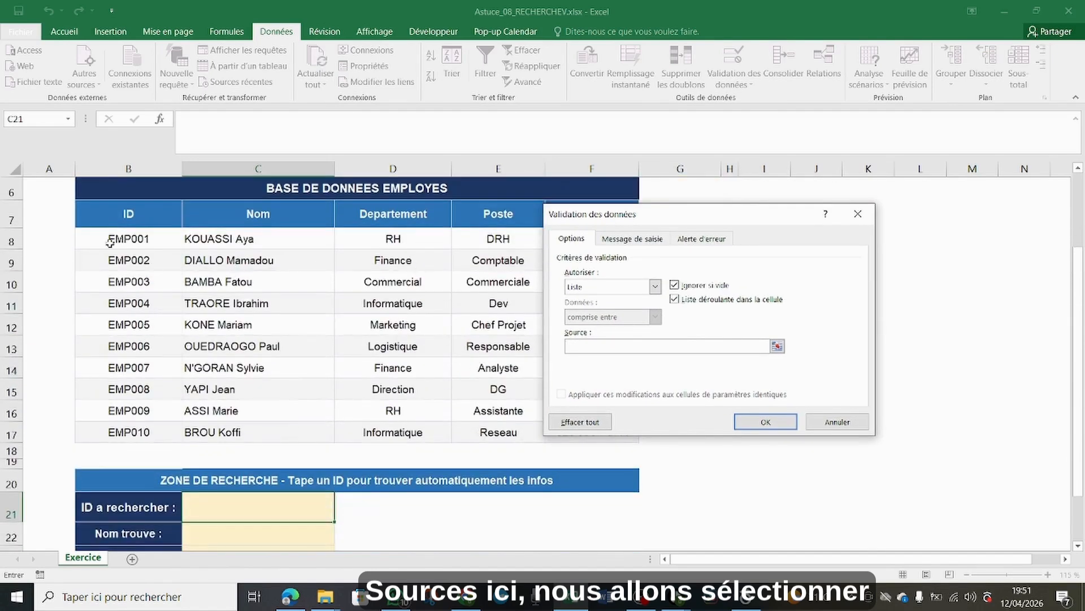
pyautogui.moveTo(113, 237); pyautogui.dragTo(118, 440)
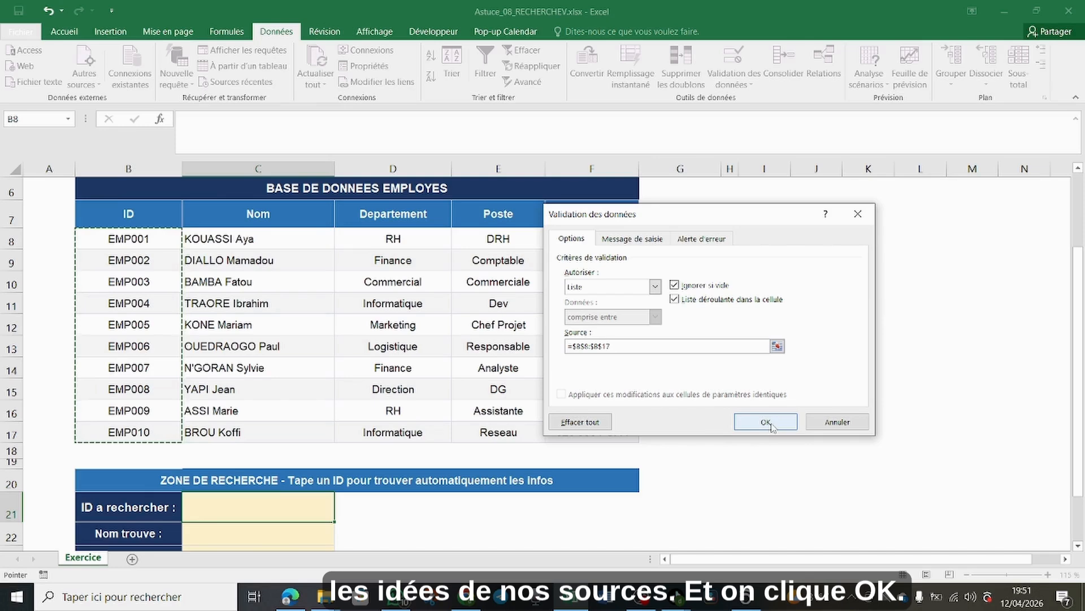
pyautogui.click(772, 422)
# Test the drop-down in C21 by choosing the first and the fifth employee IDs, and clear the cell.
pyautogui.scroll(-3, 514, 320)
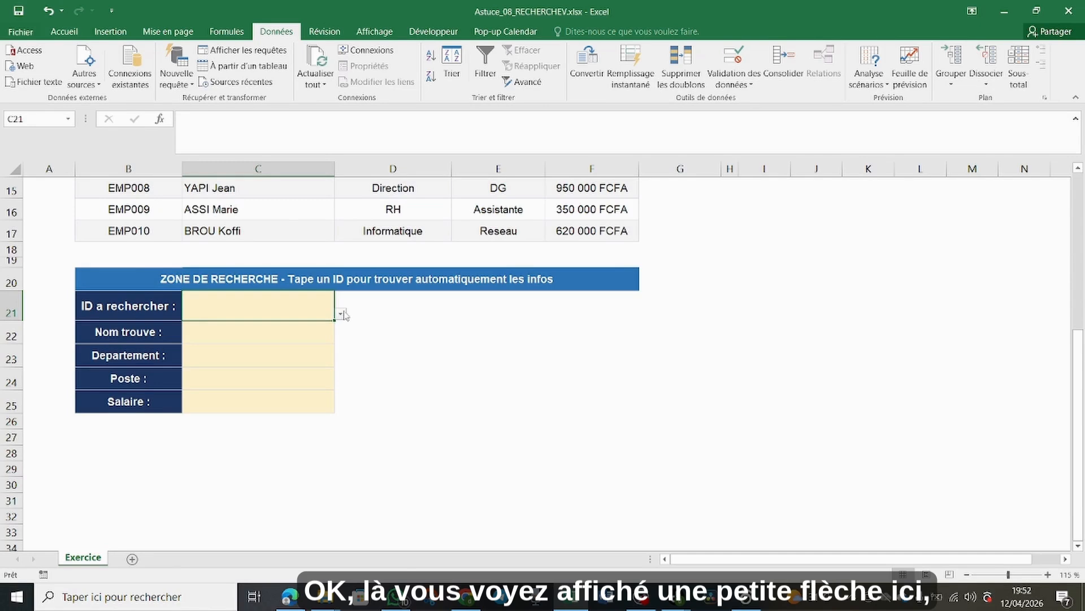
pyautogui.click(341, 314)
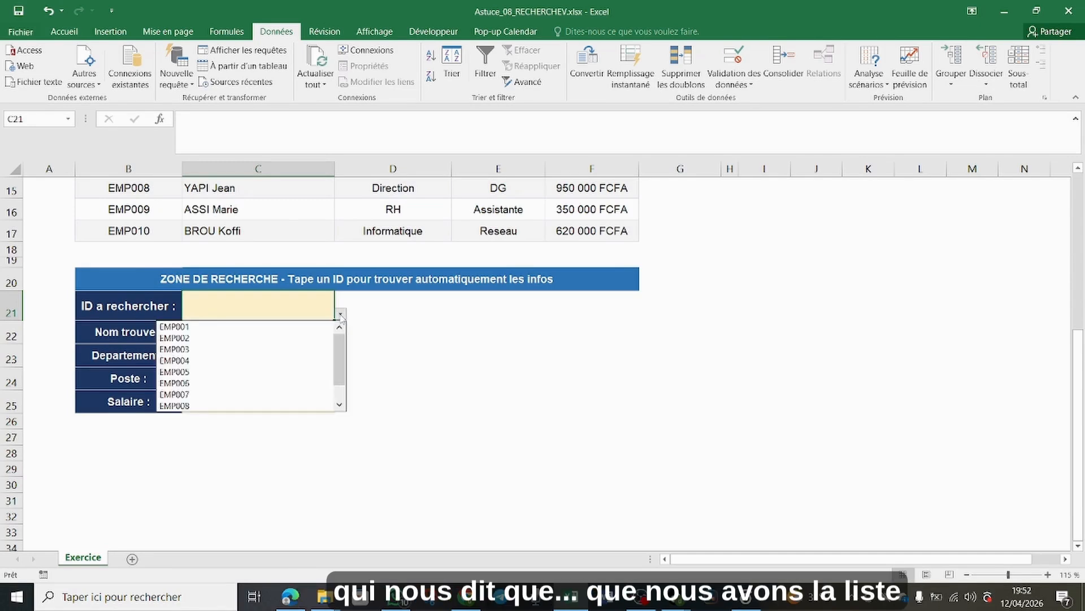
pyautogui.moveTo(342, 360); pyautogui.dragTo(343, 383)
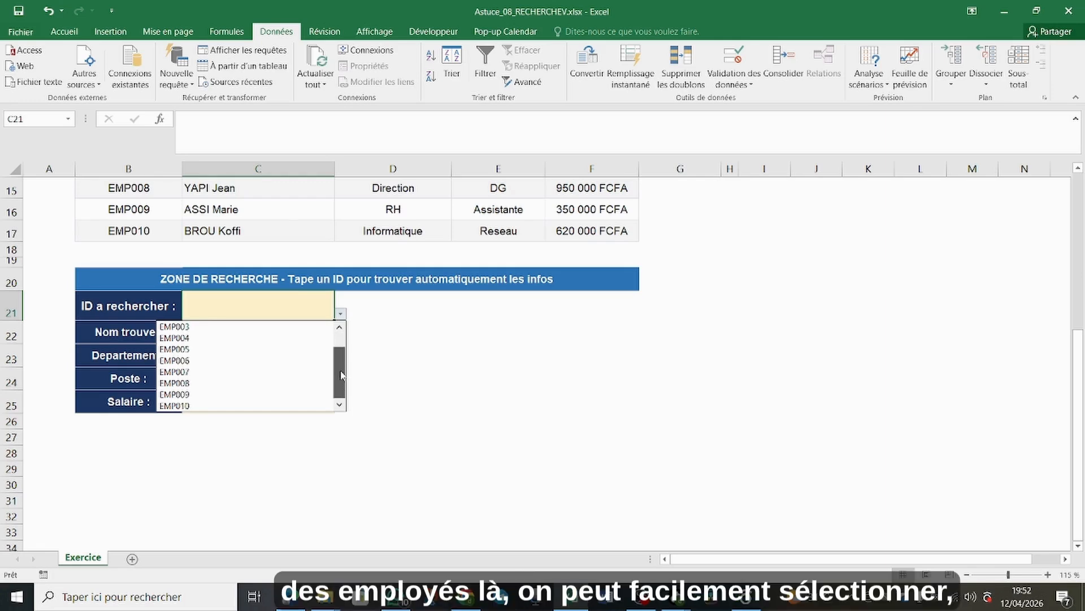
pyautogui.moveTo(341, 374); pyautogui.dragTo(334, 336)
pyautogui.click(224, 328)
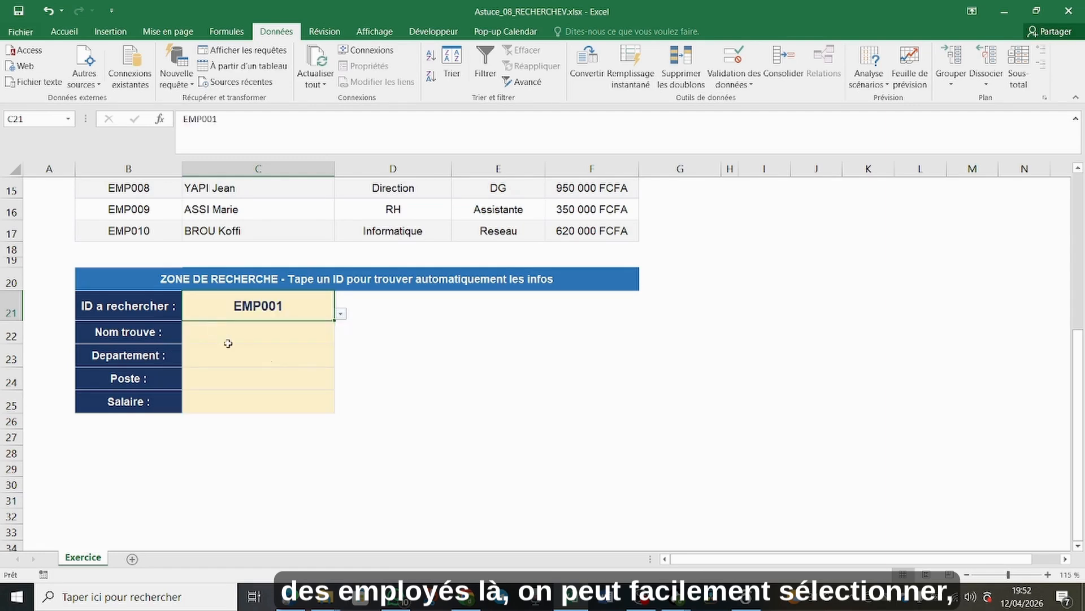
pyautogui.click(341, 314)
pyautogui.click(234, 372)
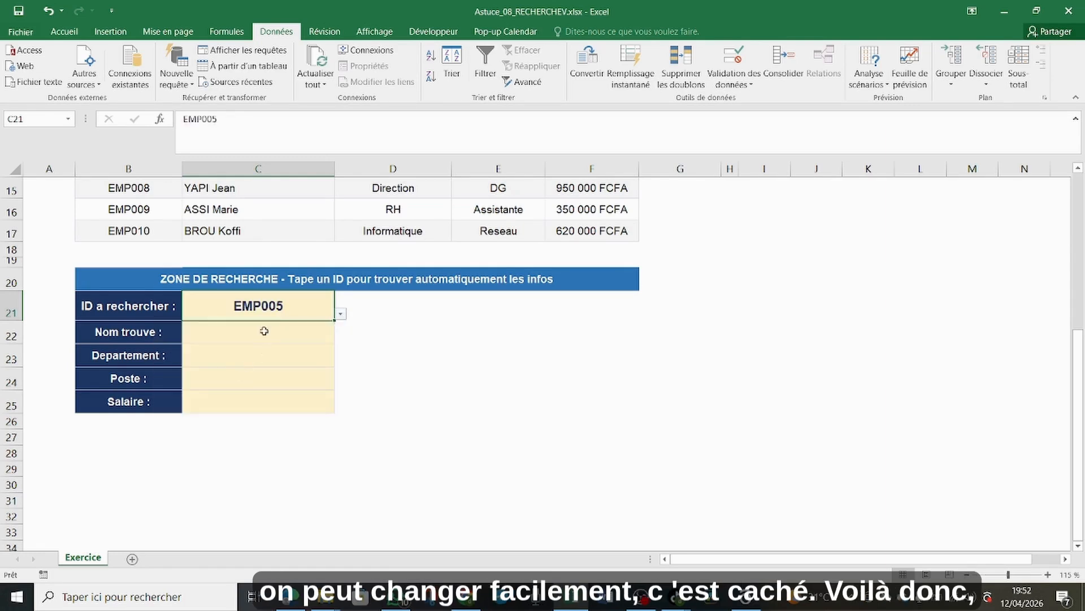
pyautogui.press('Delete')
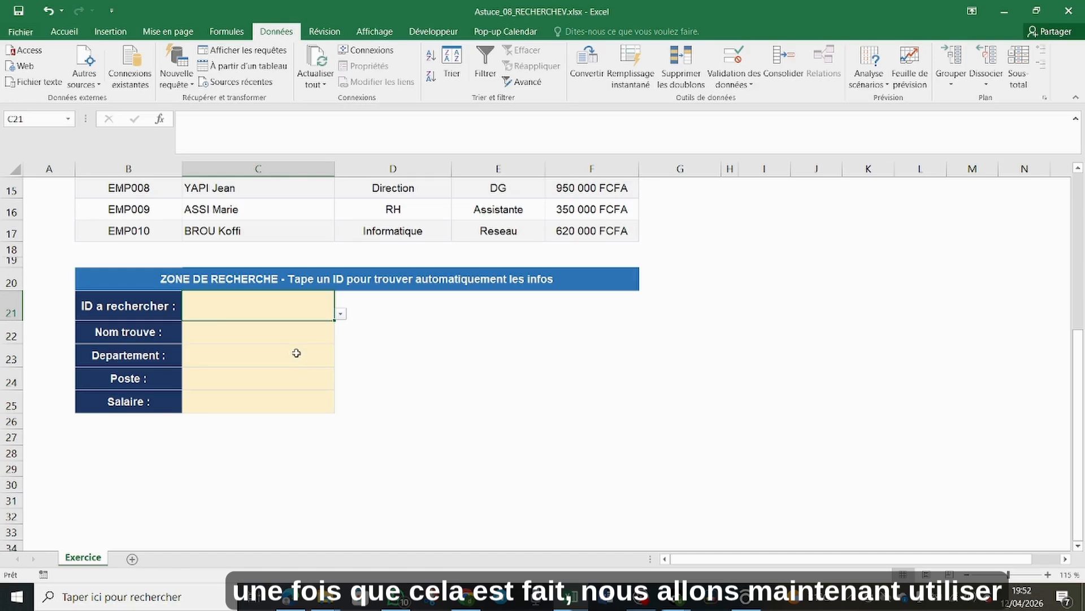
# Start a RECHERCHEV formula in C22 beside "Nom trouve" with C21 as the lookup value.
pyautogui.click(254, 327)
pyautogui.click(247, 306)
pyautogui.click(253, 331)
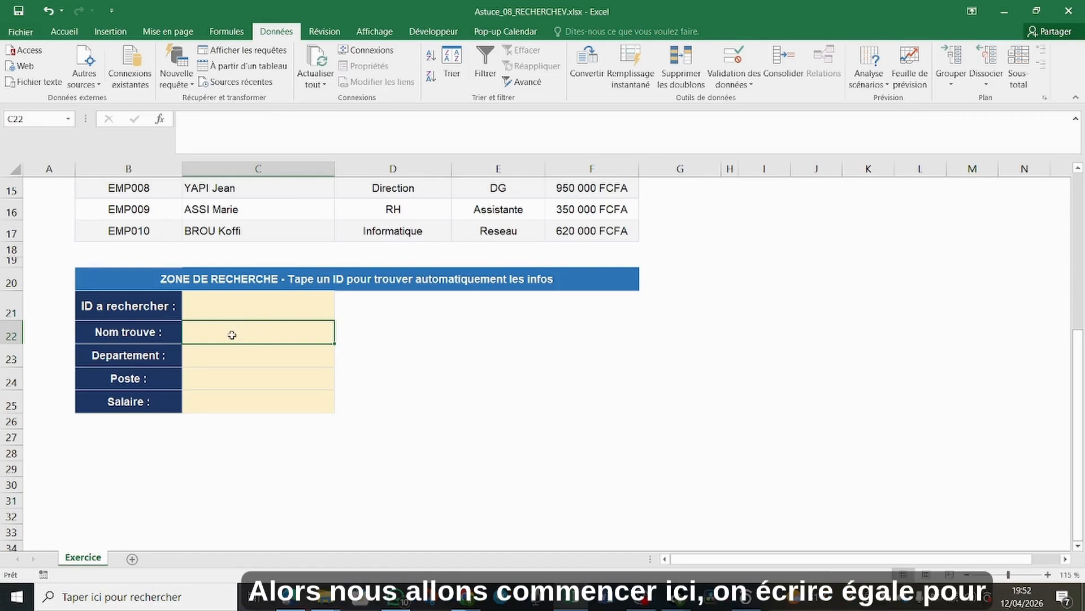
pyautogui.write('=')
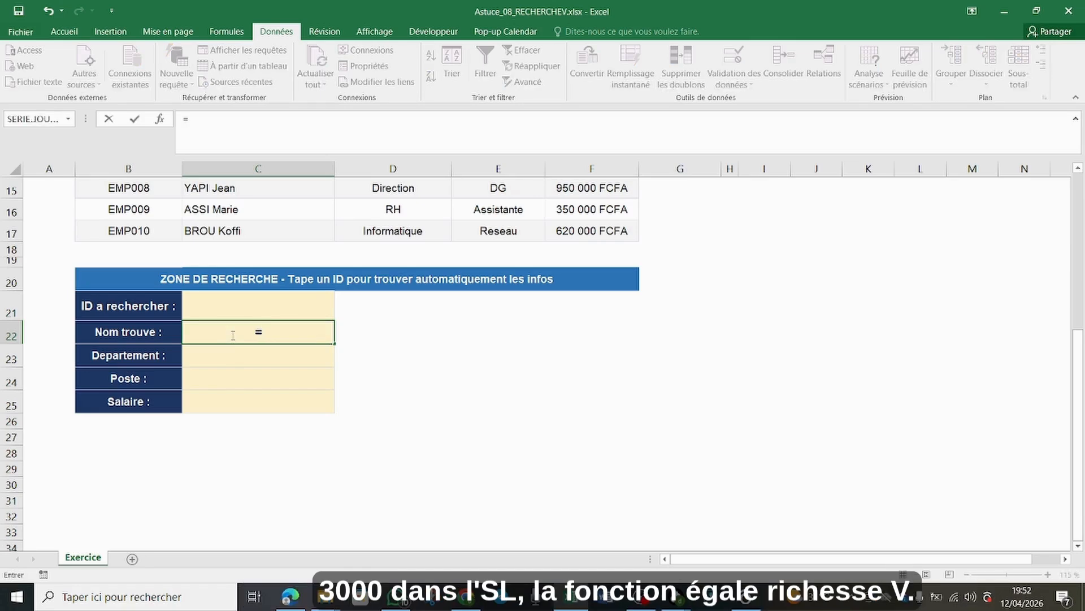
pyautogui.write('recher')
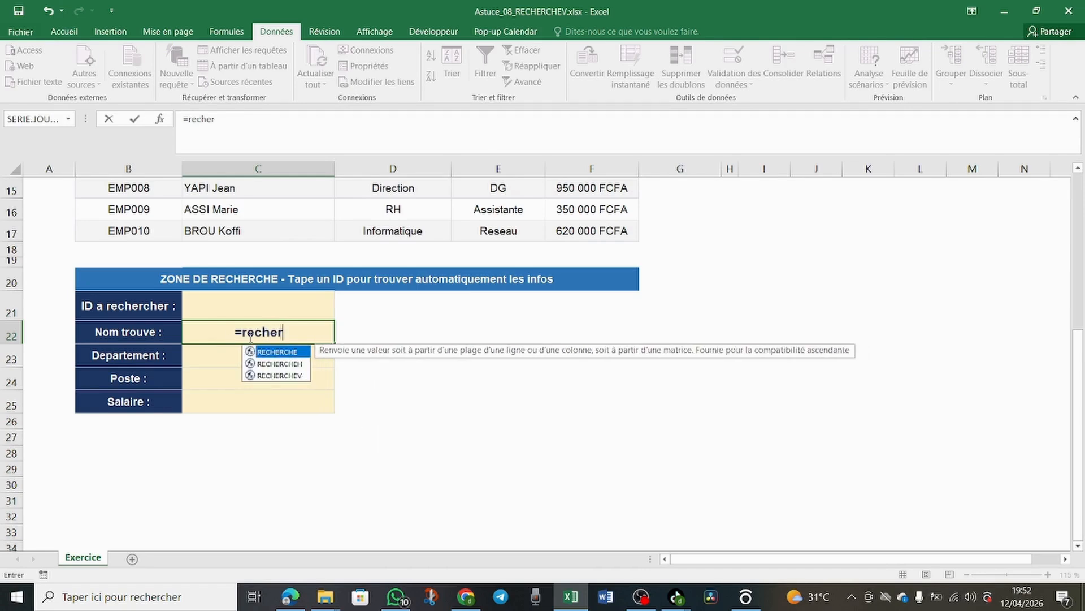
pyautogui.doubleClick(279, 375)
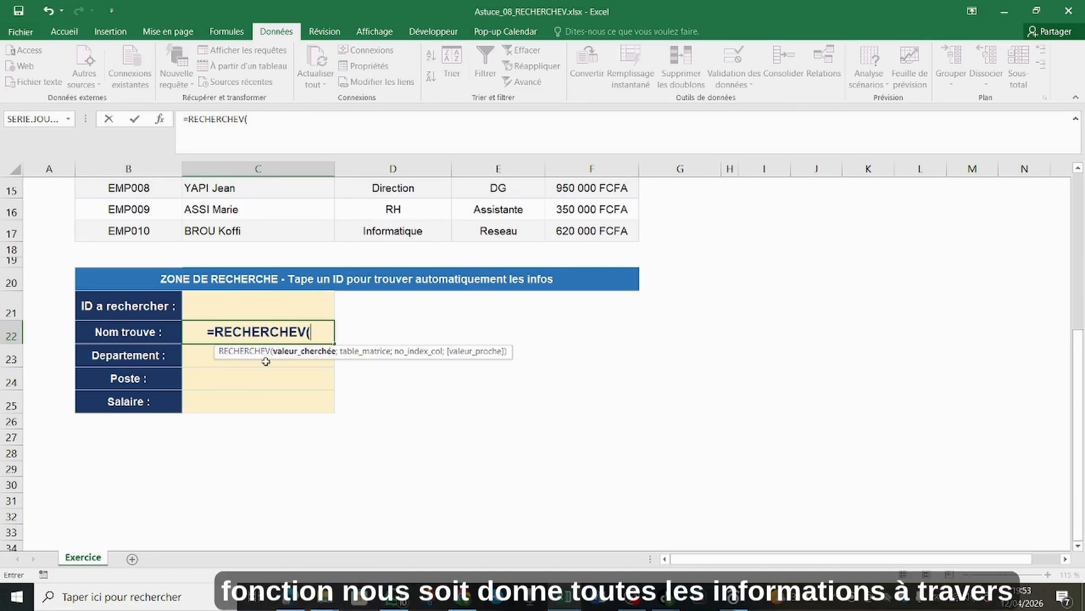
pyautogui.click(283, 305)
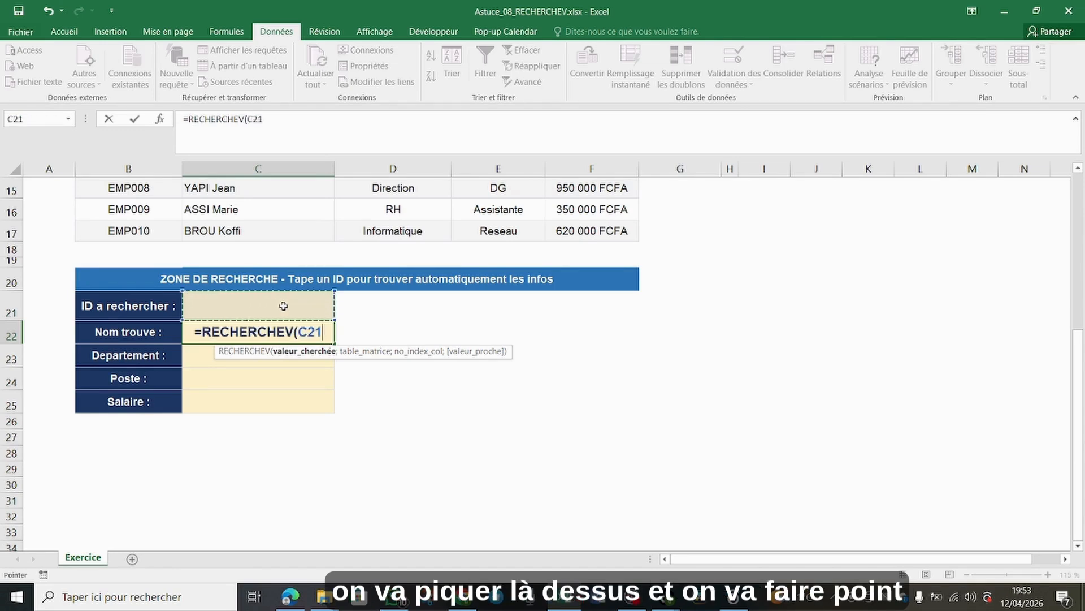
pyautogui.write(';')
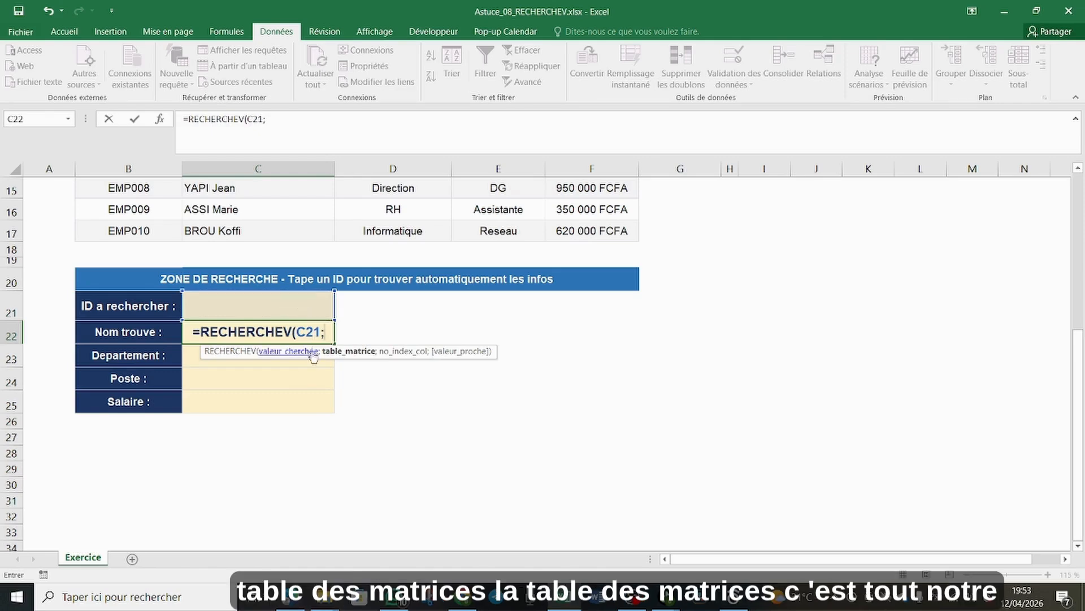
# Add the employee data range B8:F17 as the table argument of the C22 formula.
pyautogui.scroll(1, 307, 360)
pyautogui.scroll(2, 307, 360)
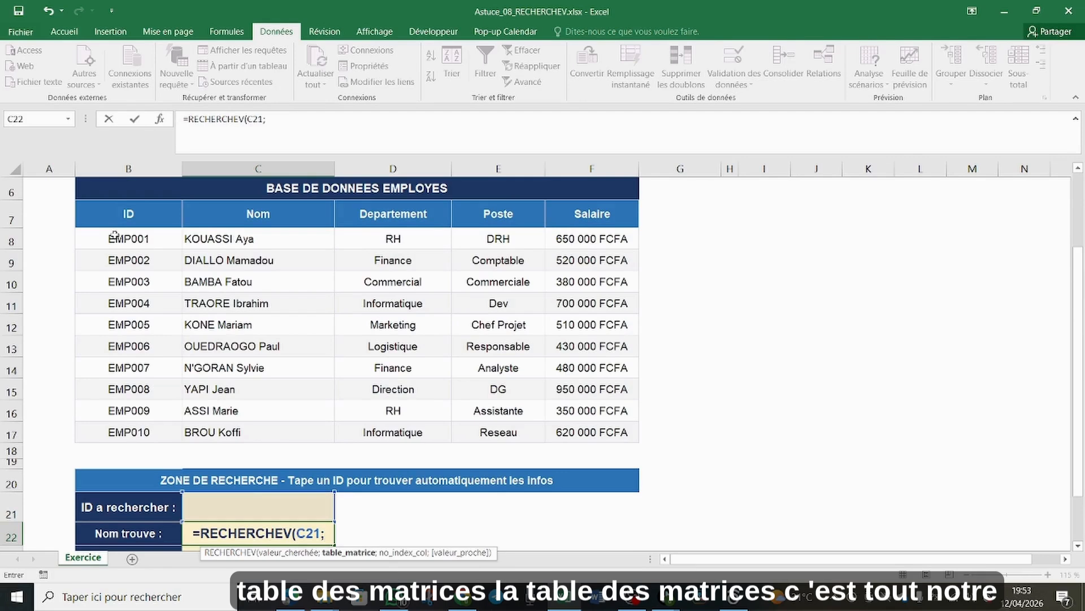
pyautogui.moveTo(115, 235); pyautogui.dragTo(603, 426)
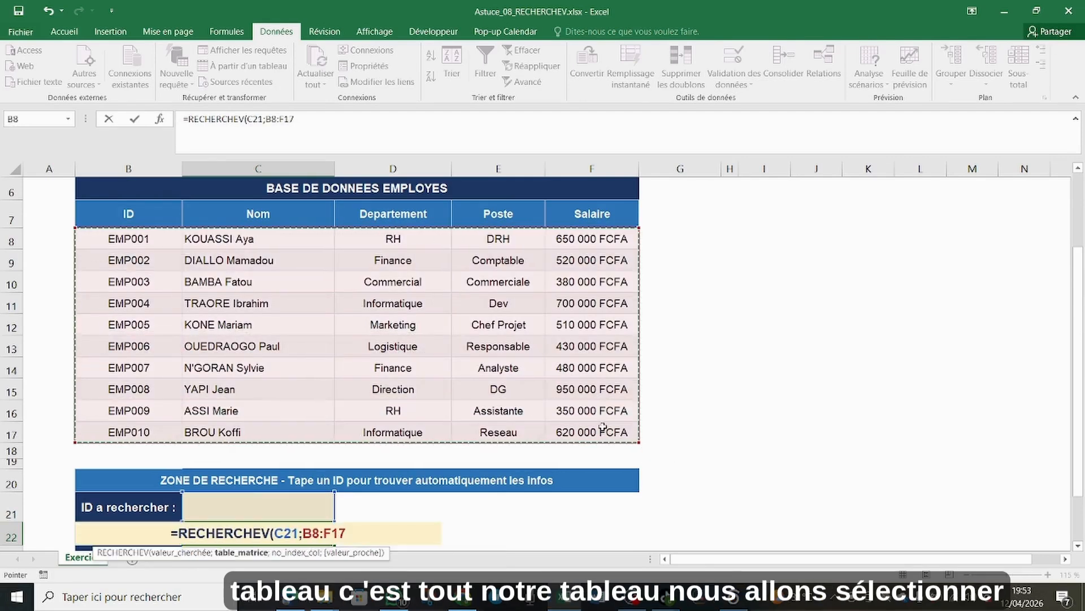
pyautogui.scroll(-2, 587, 427)
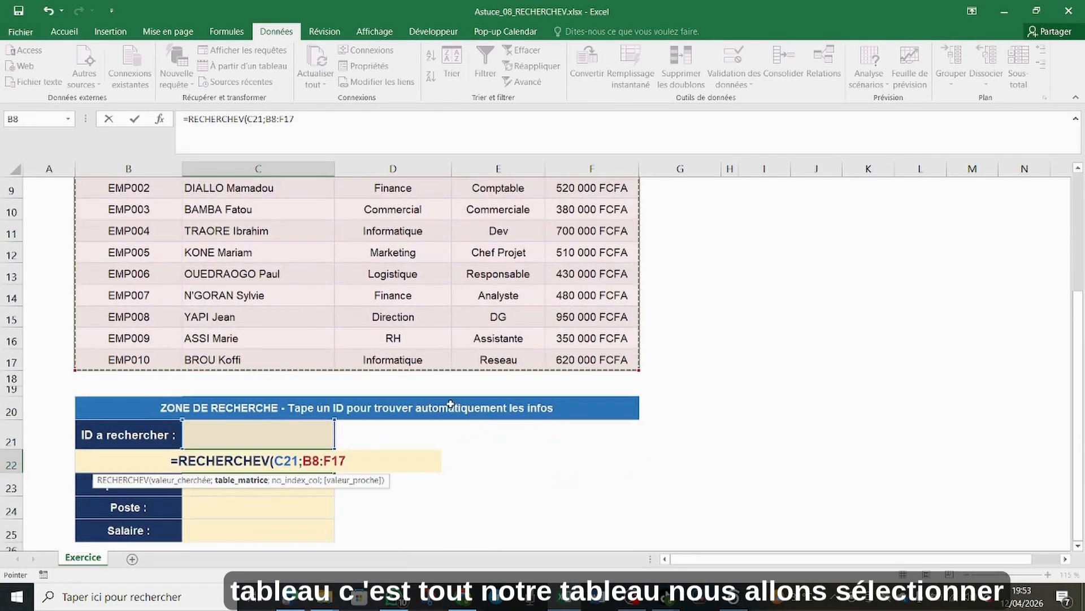
pyautogui.write(';')
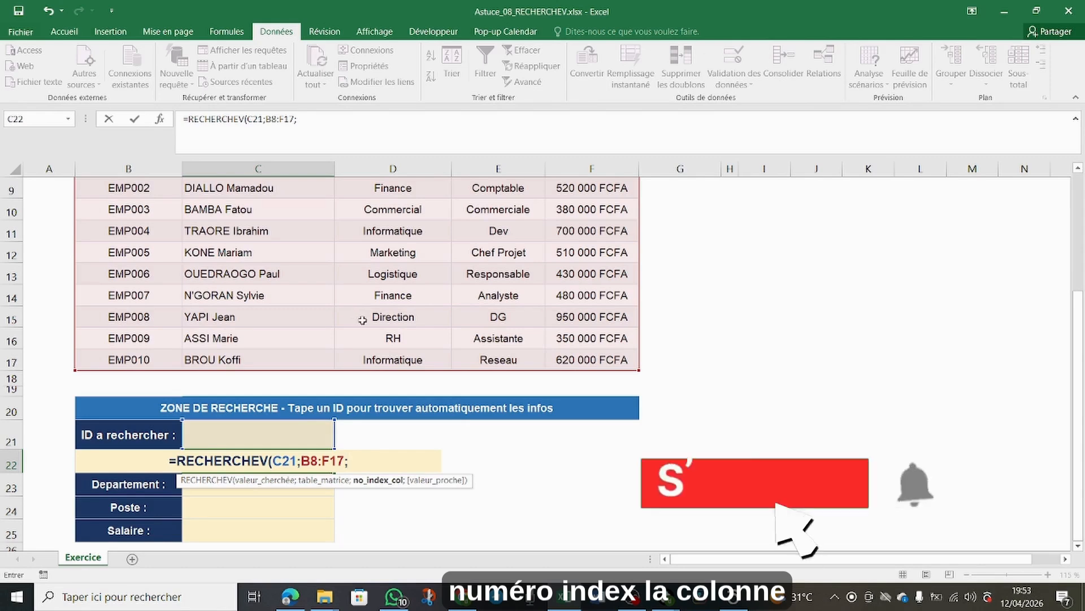
# Set the column index of the C22 formula to 2, for the Nom column of the employee table.
pyautogui.scroll(1, 356, 315)
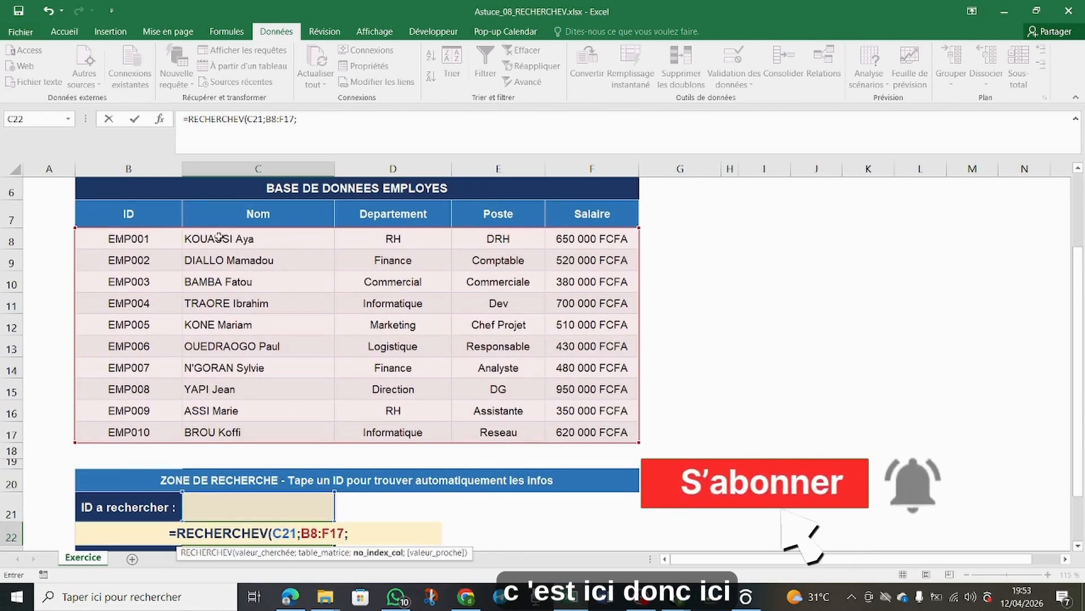
pyautogui.scroll(-1, 222, 429)
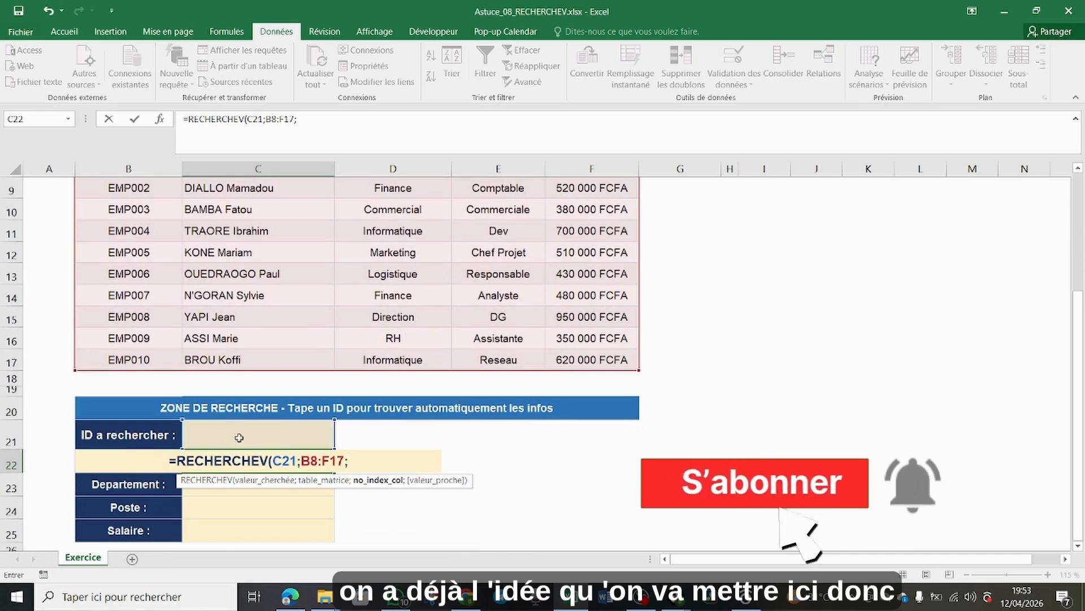
pyautogui.scroll(1, 329, 347)
pyautogui.scroll(-1, 328, 347)
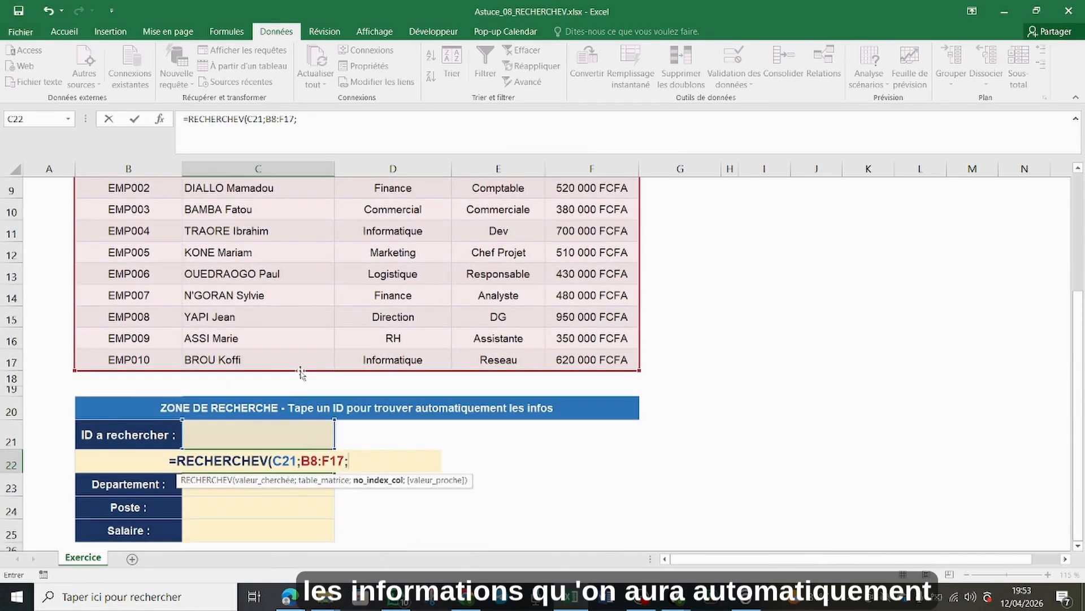
pyautogui.scroll(-1, 302, 373)
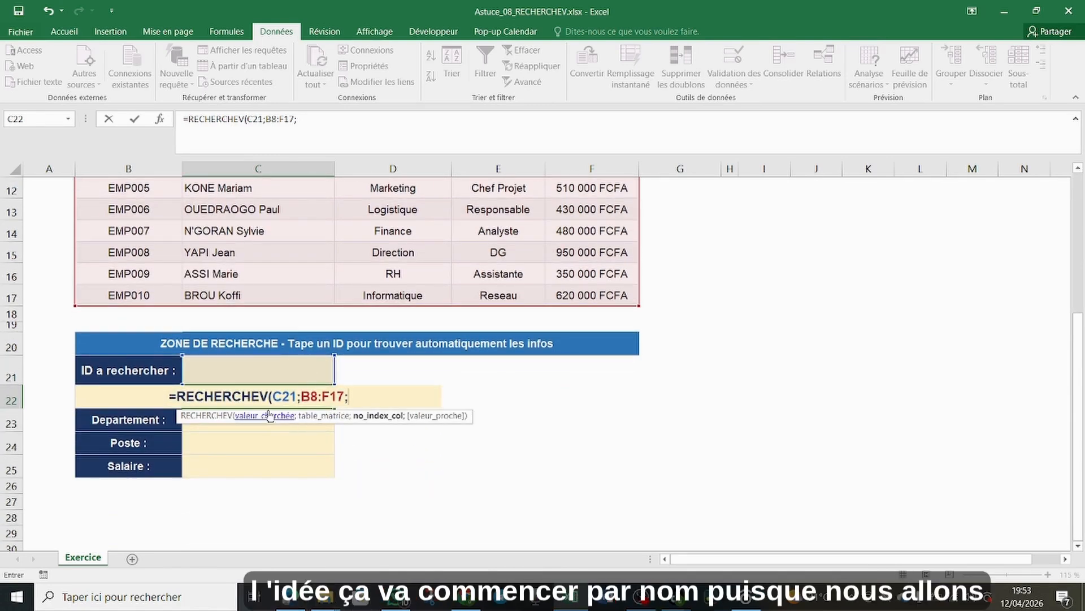
pyautogui.scroll(2, 269, 416)
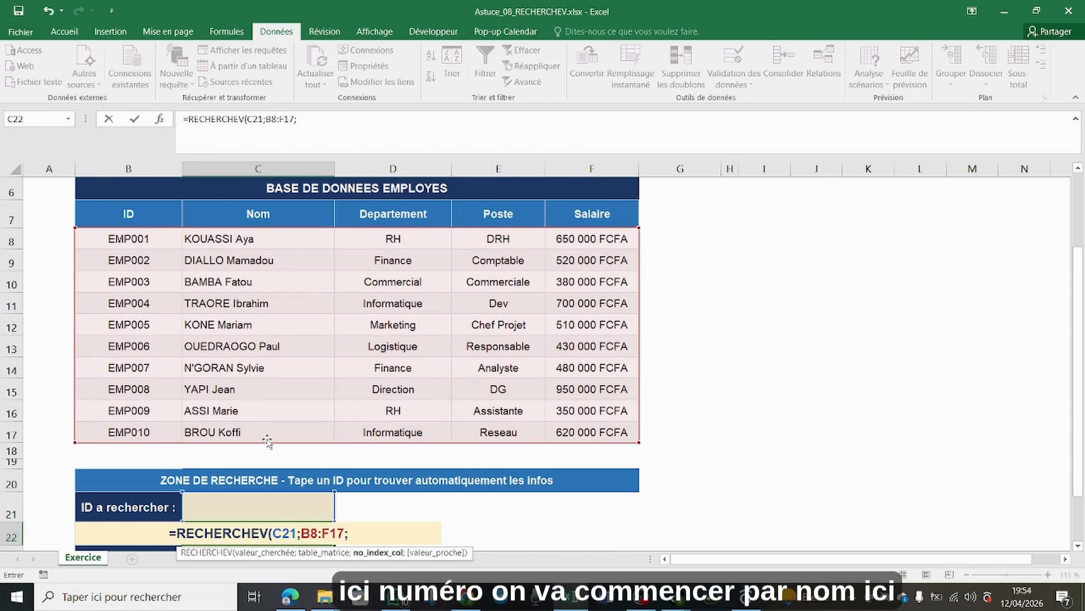
pyautogui.scroll(-1, 326, 461)
pyautogui.scroll(2, 269, 346)
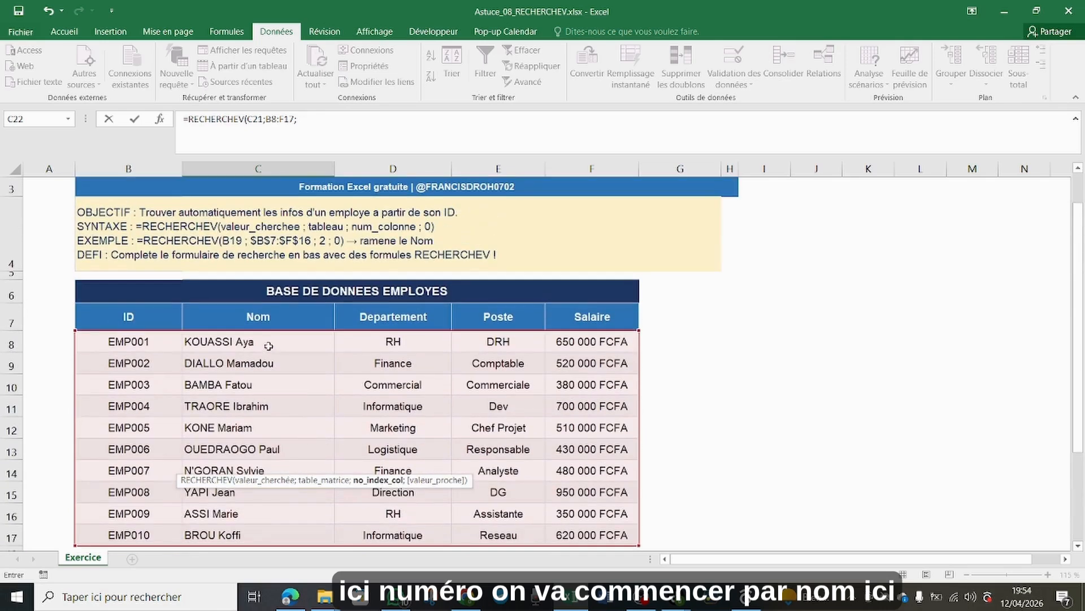
pyautogui.scroll(-3, 266, 341)
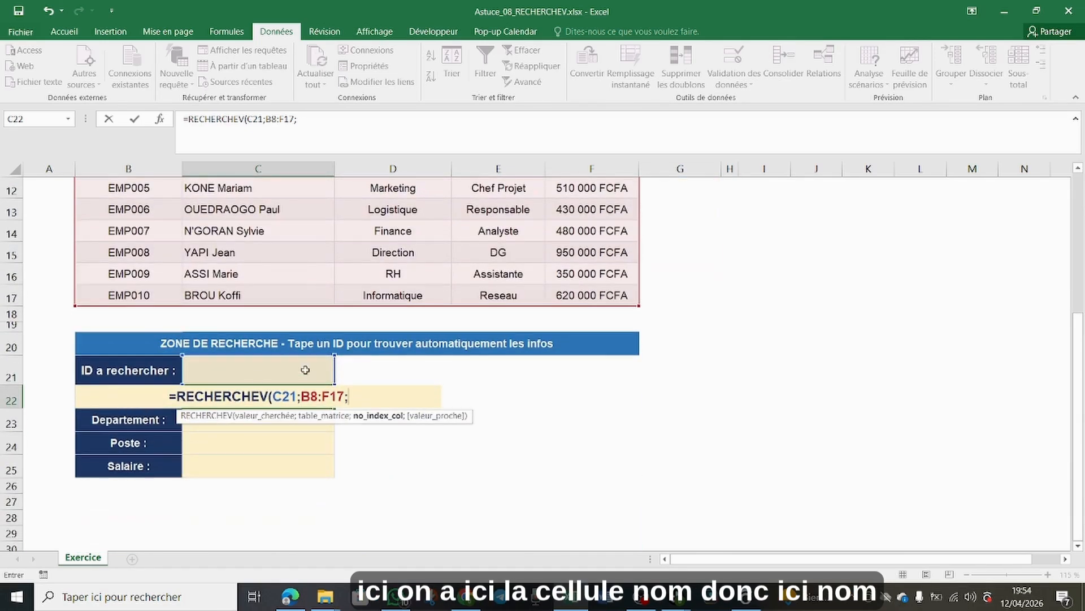
pyautogui.scroll(3, 297, 352)
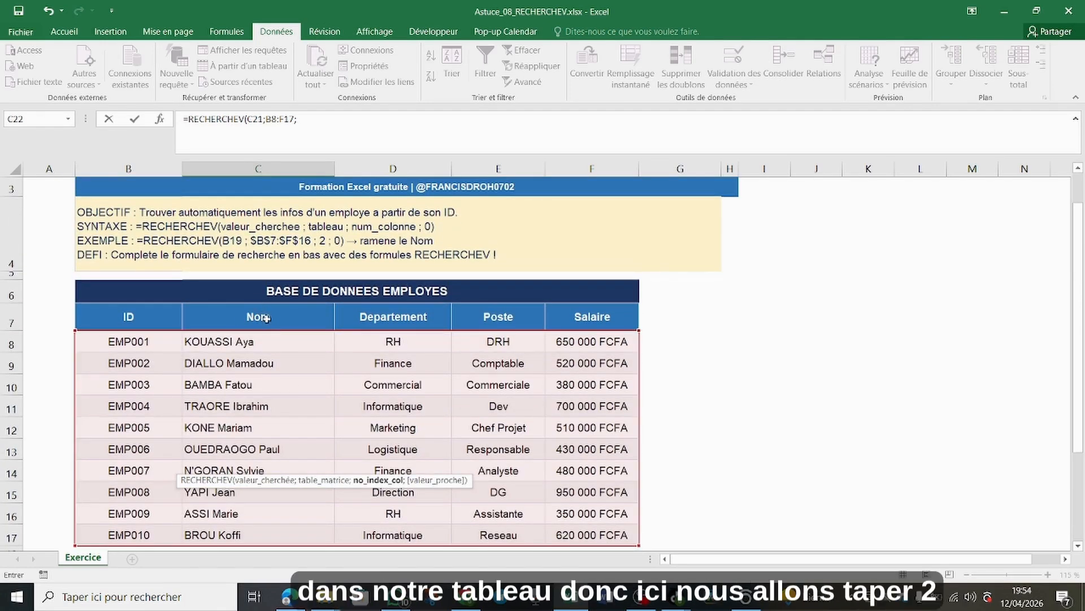
pyautogui.scroll(-2, 289, 355)
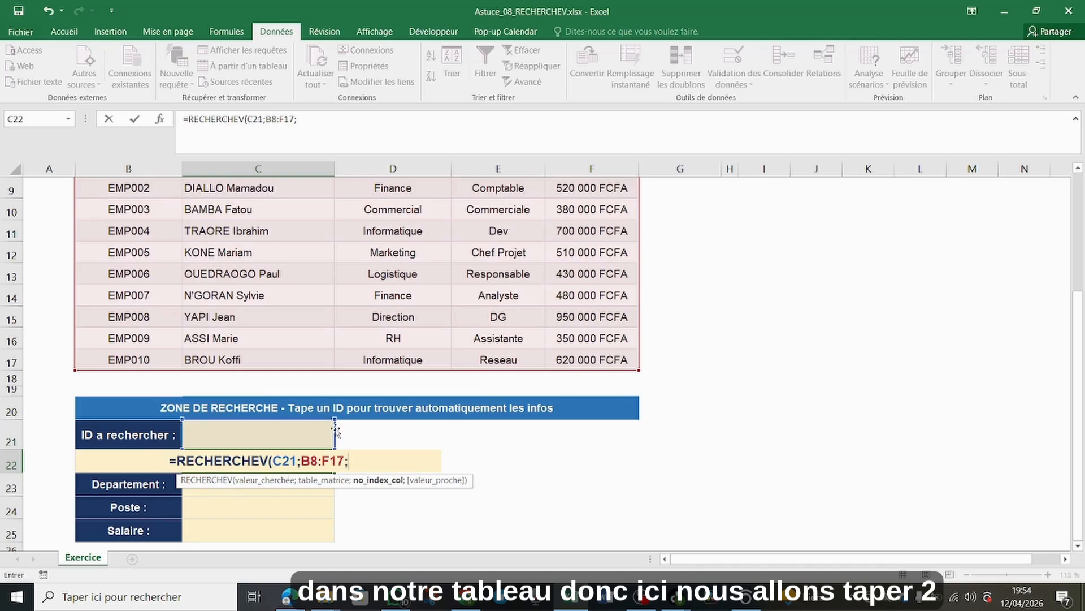
pyautogui.write('2')
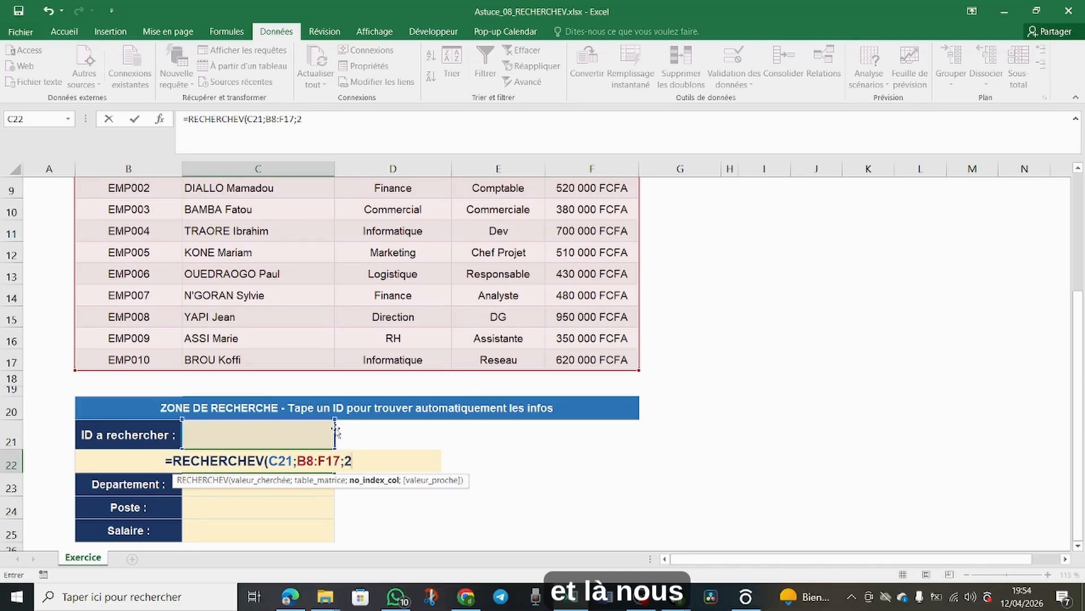
# Complete the C22 formula with match argument 0, giving =RECHERCHEV(C21;B8:F17;2;0), and enter it.
pyautogui.scroll(1, 336, 431)
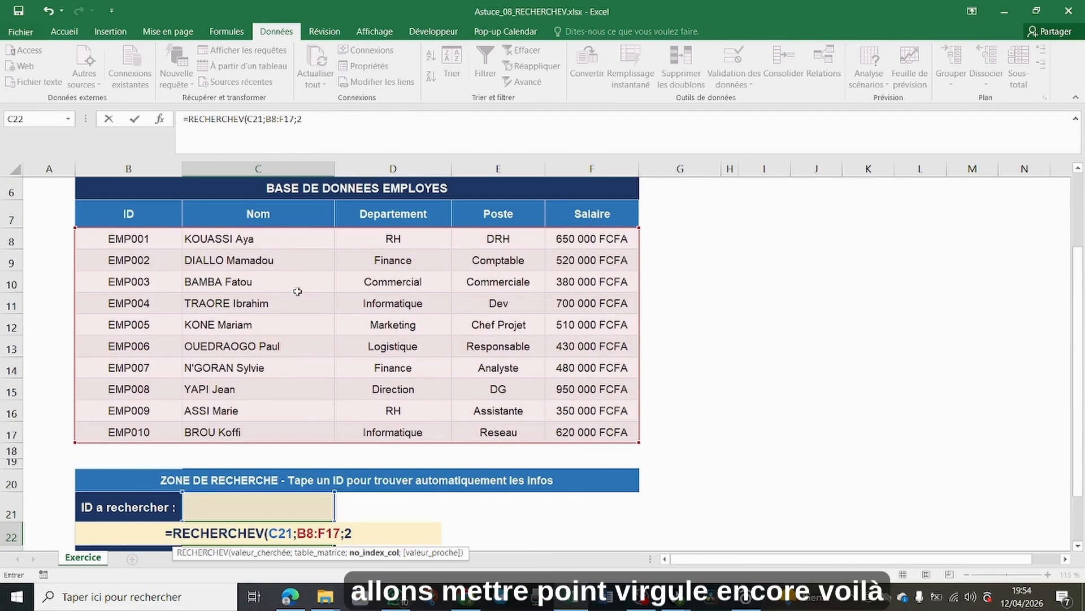
pyautogui.write(';')
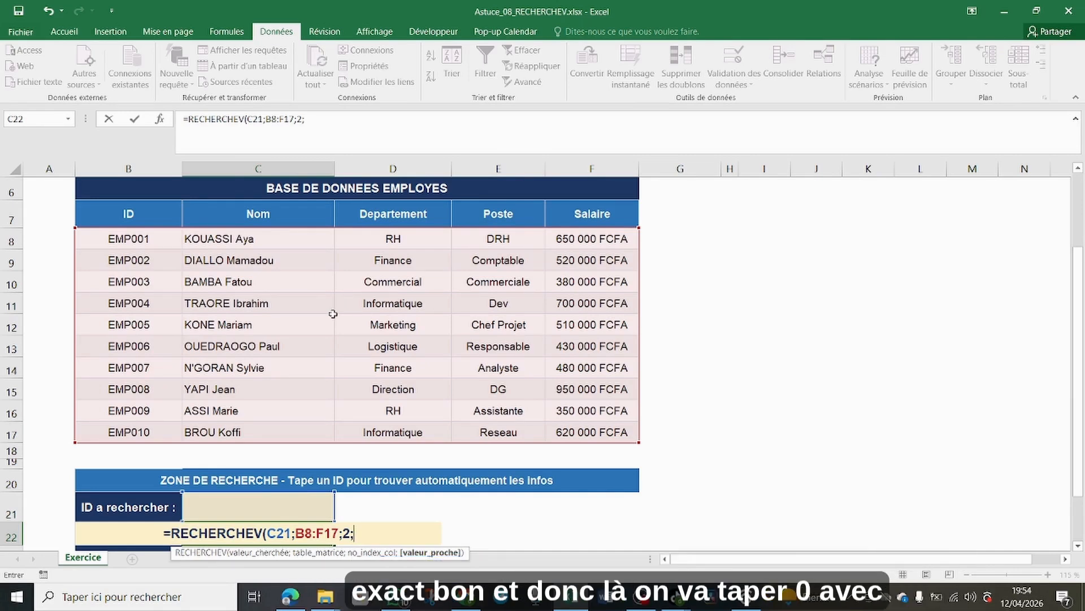
pyautogui.write('0')
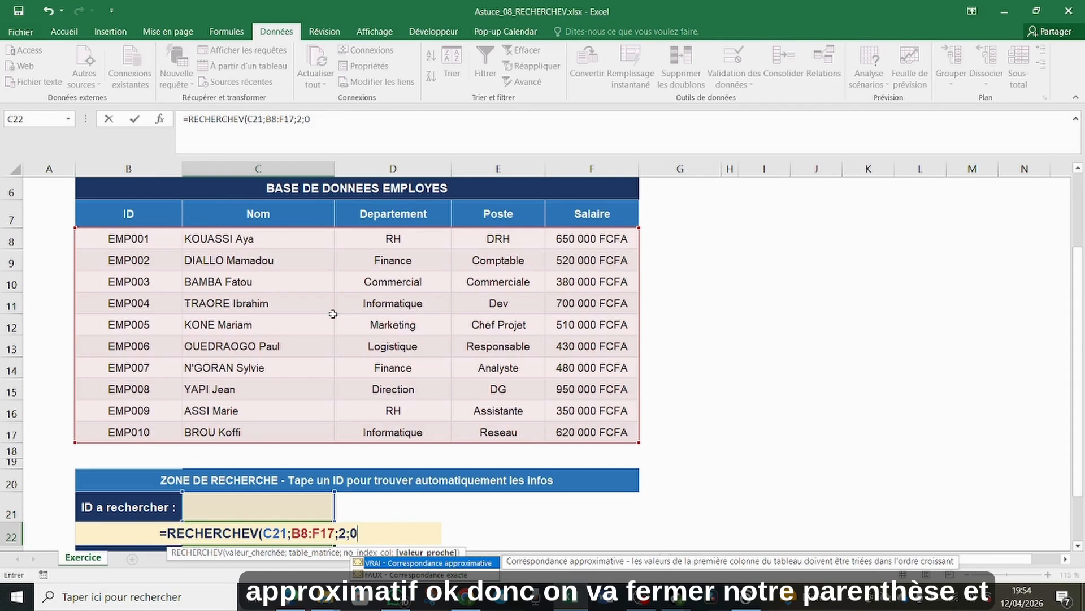
pyautogui.write(')')
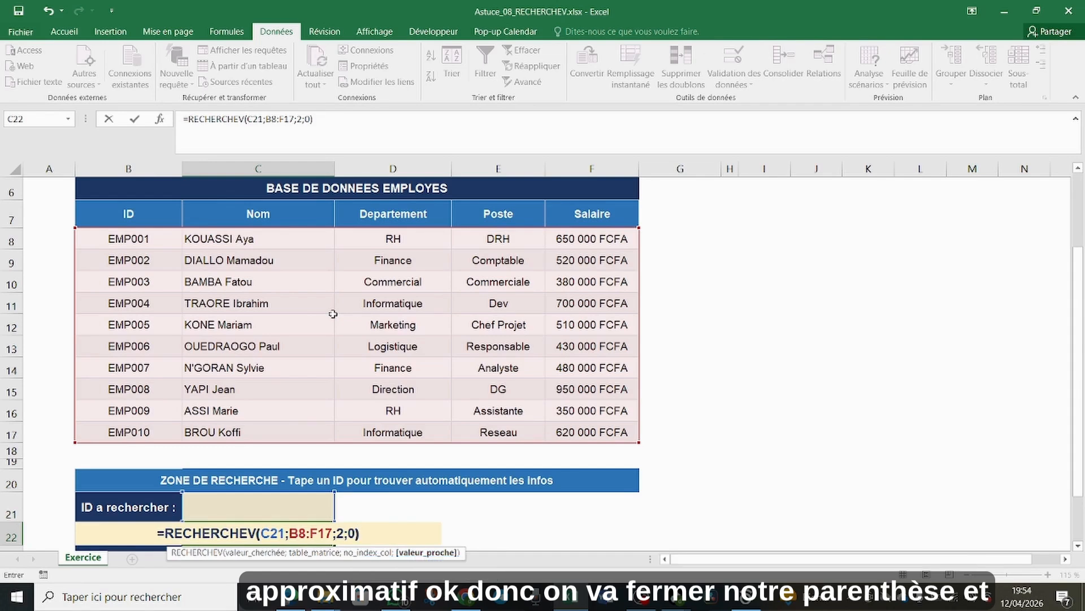
pyautogui.press('Return')
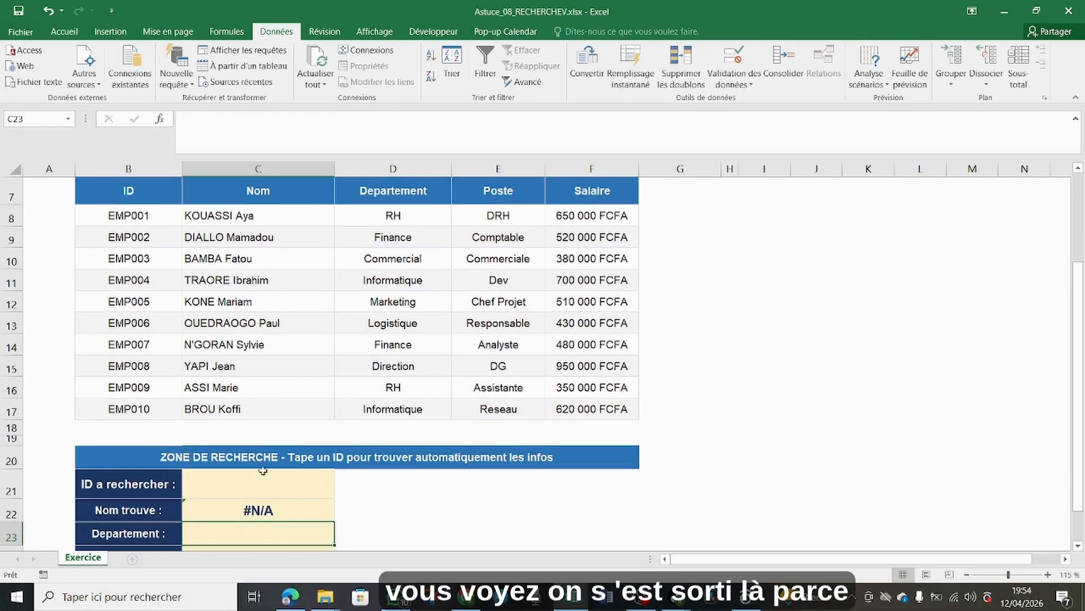
# Choose the first employee ID from the drop-down list in C21.
pyautogui.scroll(-1, 294, 472)
pyautogui.click(283, 438)
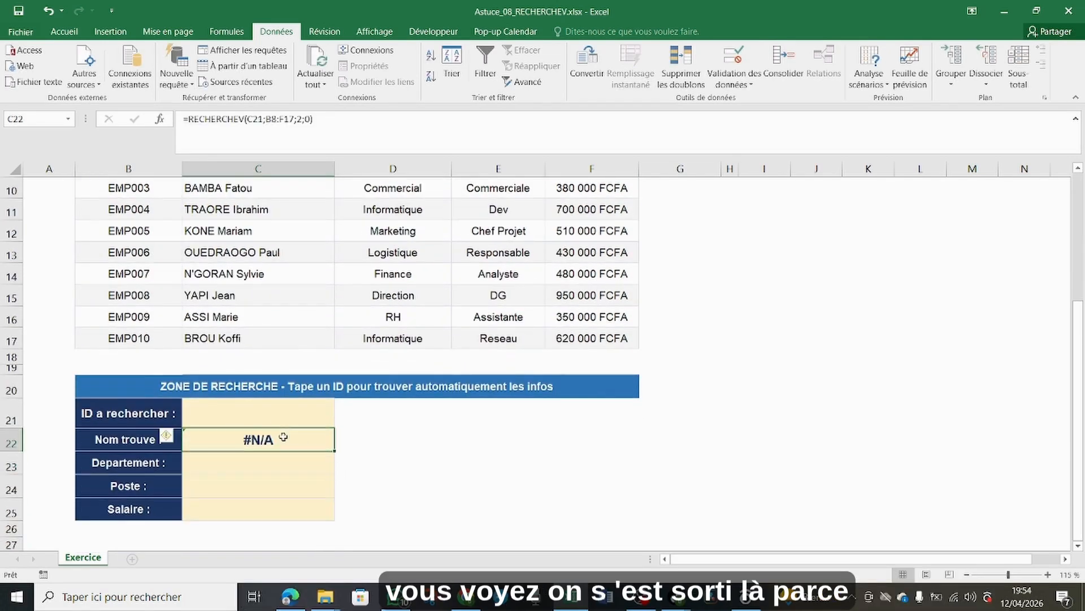
pyautogui.click(313, 413)
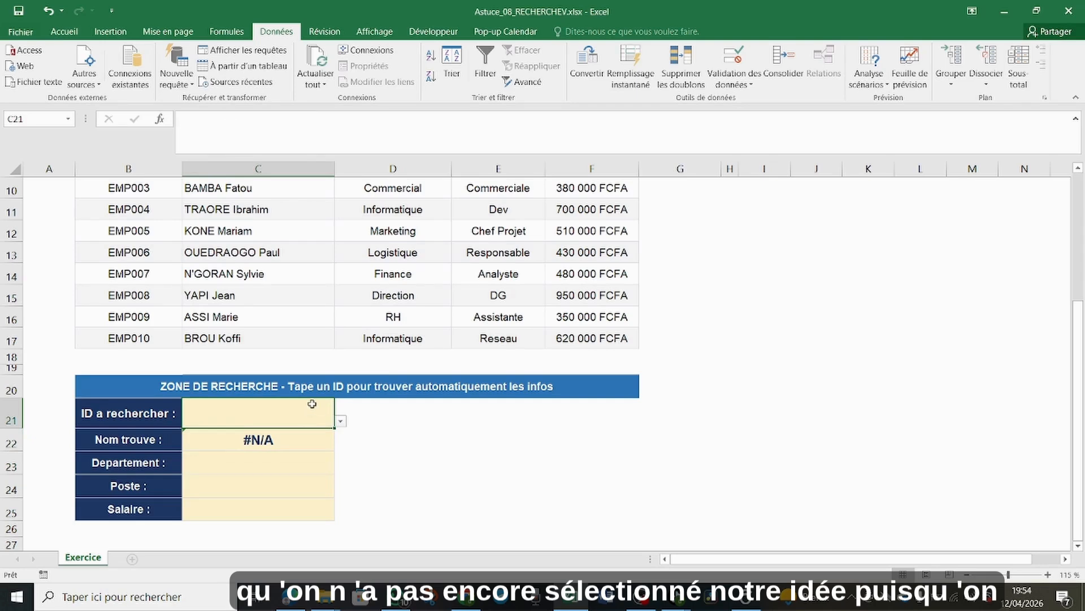
pyautogui.click(342, 422)
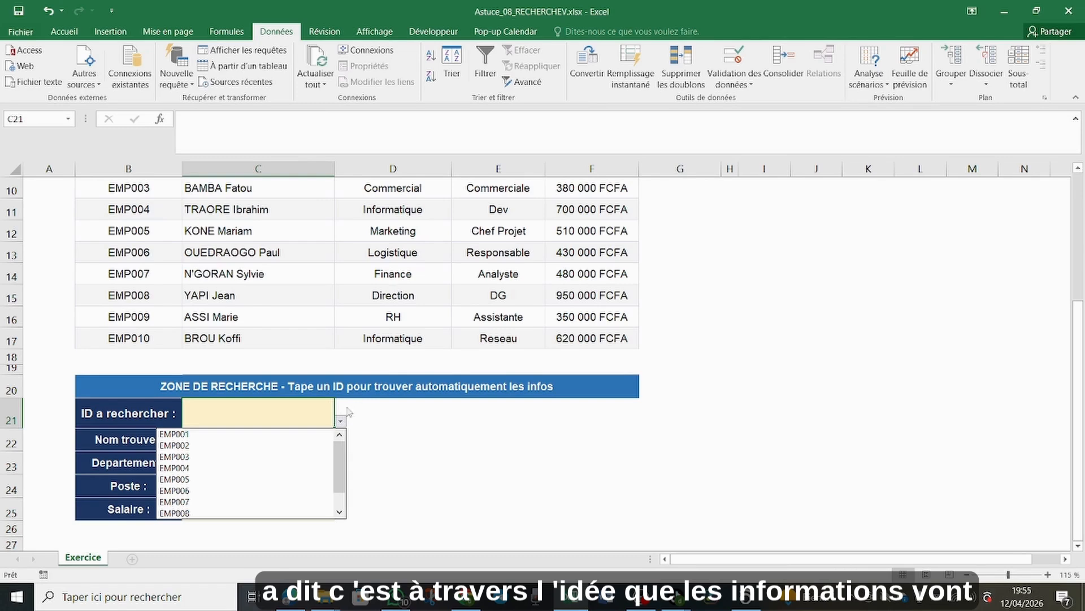
pyautogui.click(209, 438)
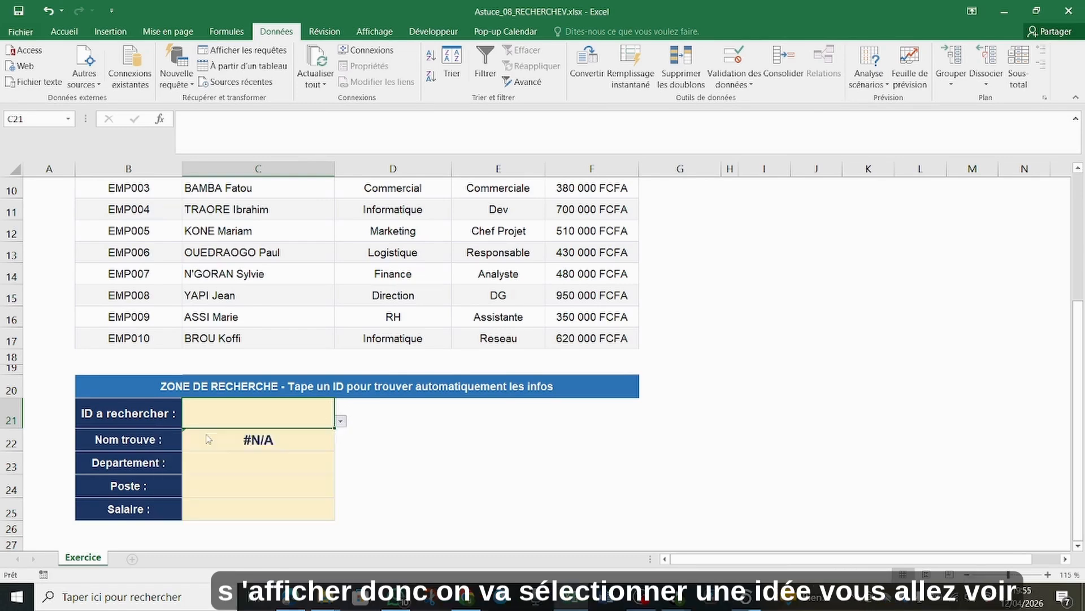
# Compare the name returned in C22 with the first employee's name in the database table.
pyautogui.click(268, 445)
pyautogui.scroll(2, 290, 446)
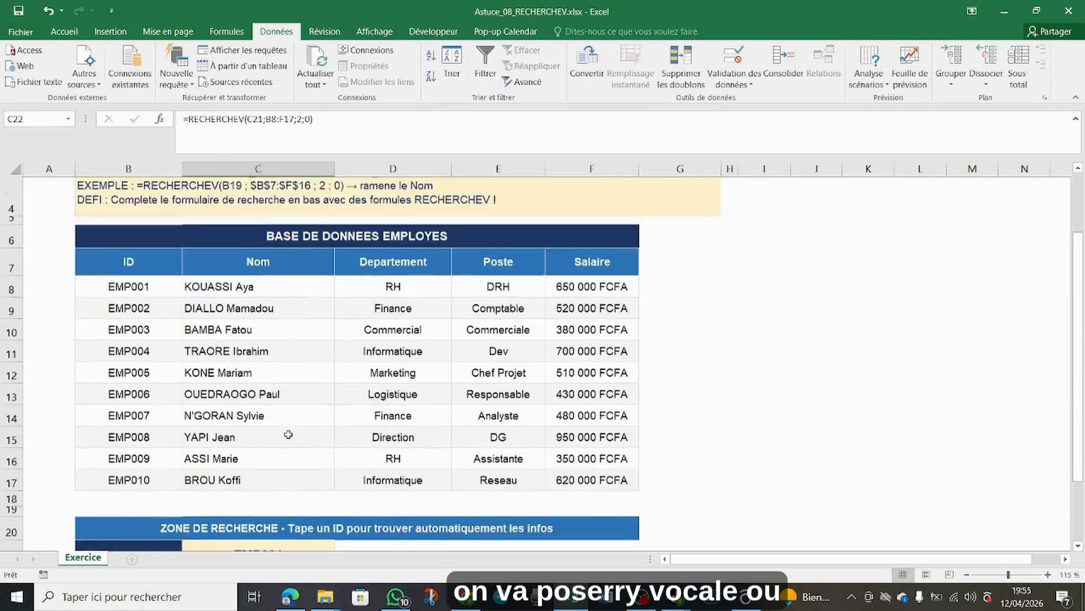
pyautogui.scroll(1, 289, 434)
pyautogui.click(245, 327)
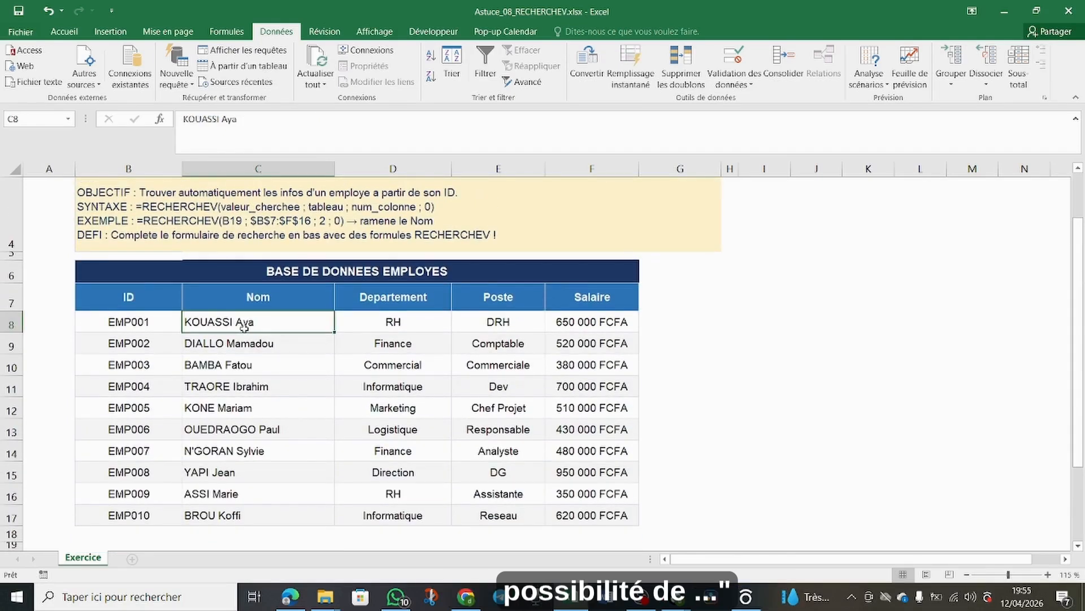
pyautogui.scroll(-3, 245, 327)
pyautogui.click(272, 449)
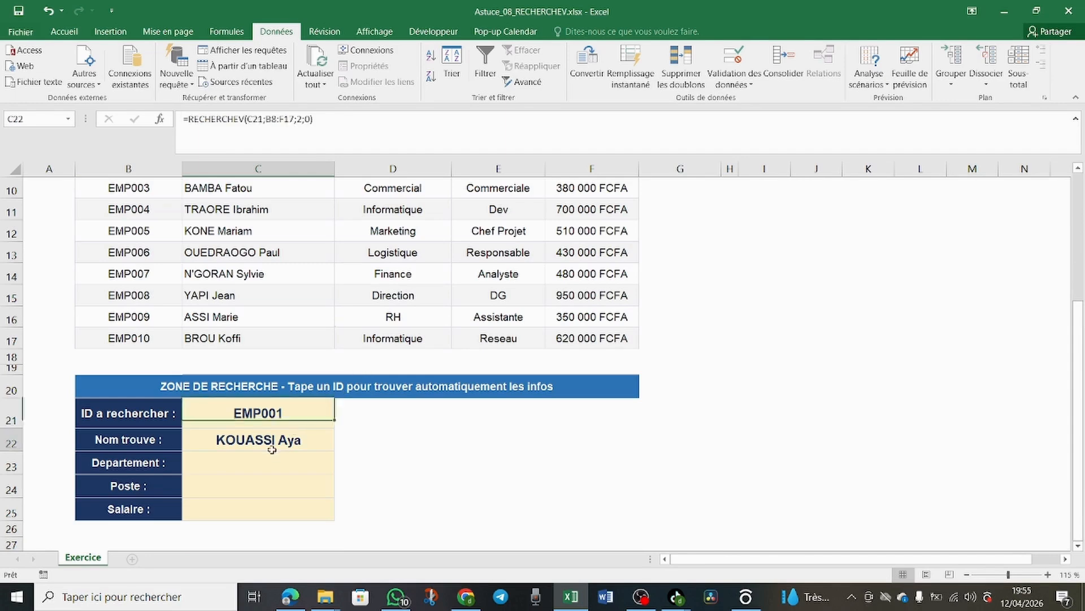
# Fill the C22 formula down to C25 to cover the Departement, Poste and Salaire cells.
pyautogui.click(261, 465)
pyautogui.click(262, 480)
pyautogui.click(267, 504)
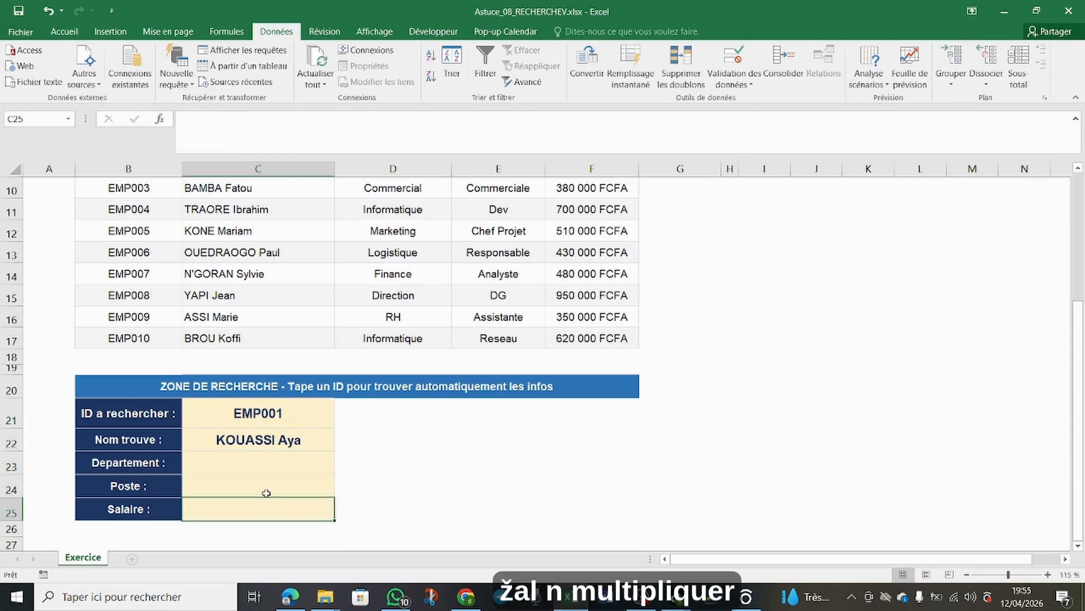
pyautogui.click(264, 445)
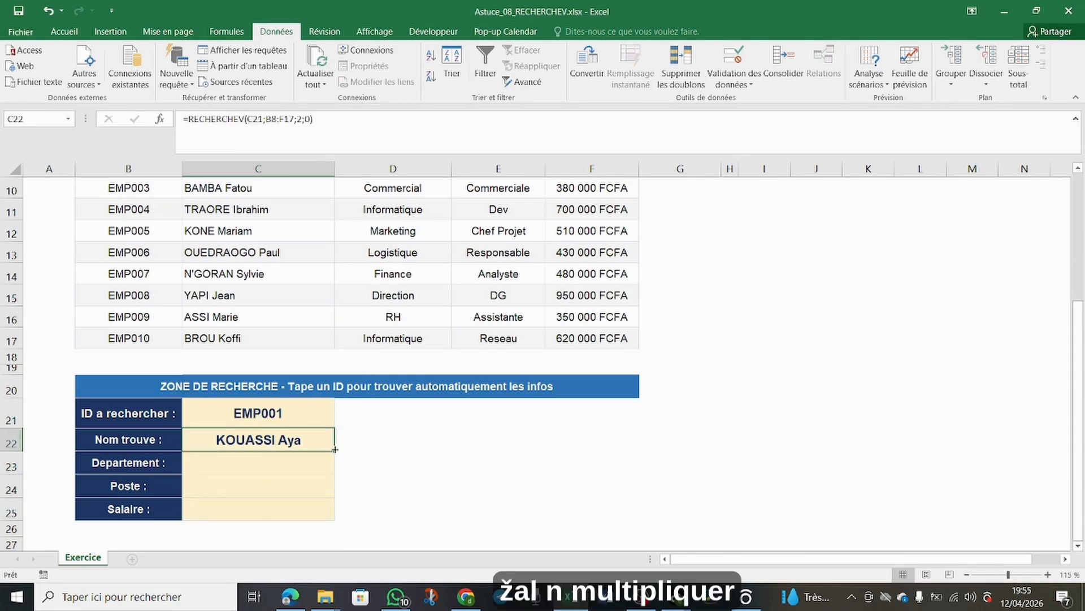
pyautogui.moveTo(335, 450); pyautogui.dragTo(335, 510)
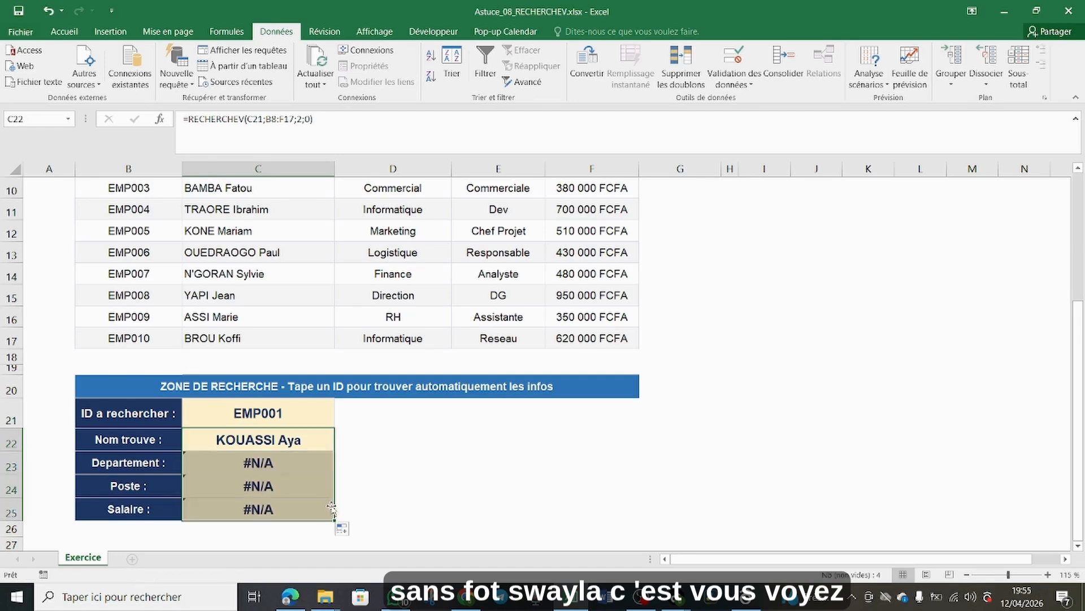
# Check the references in the filled formulas and clear the contents of C23 to C25.
pyautogui.click(264, 461)
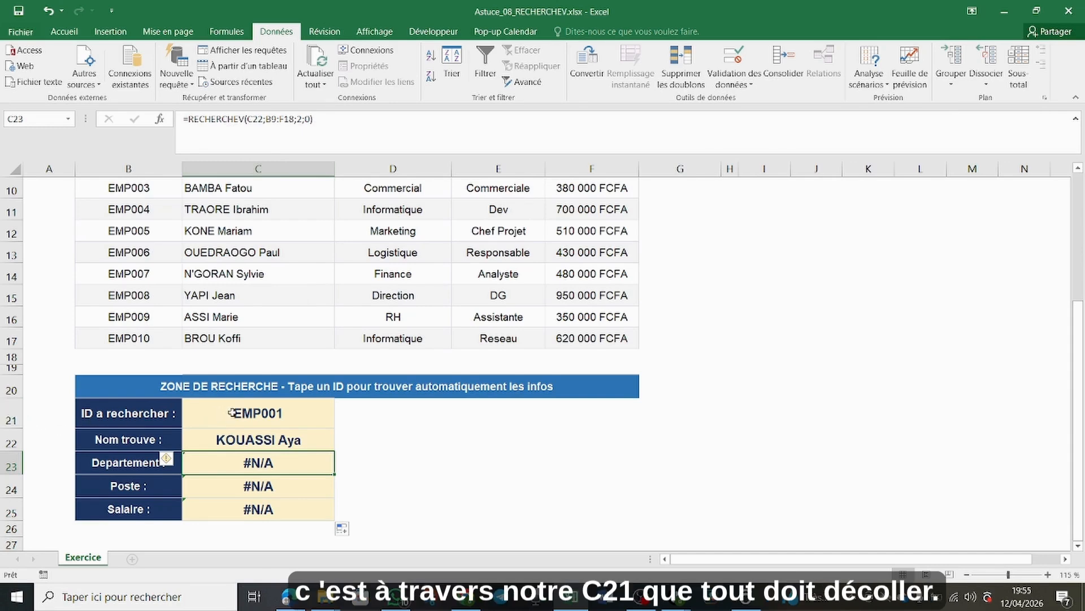
pyautogui.click(11, 419)
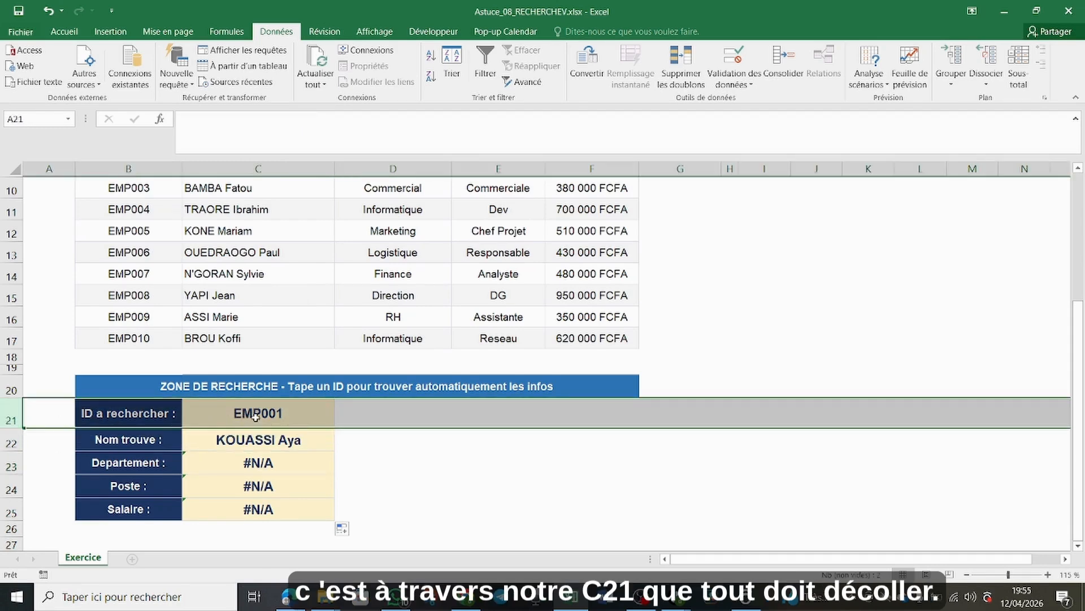
pyautogui.click(280, 465)
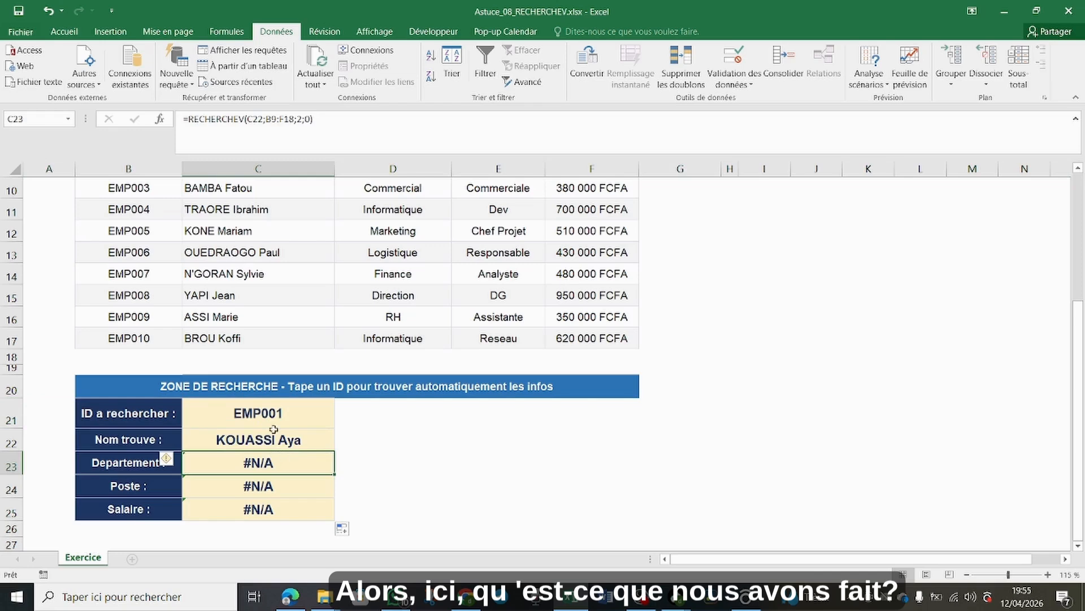
pyautogui.click(265, 440)
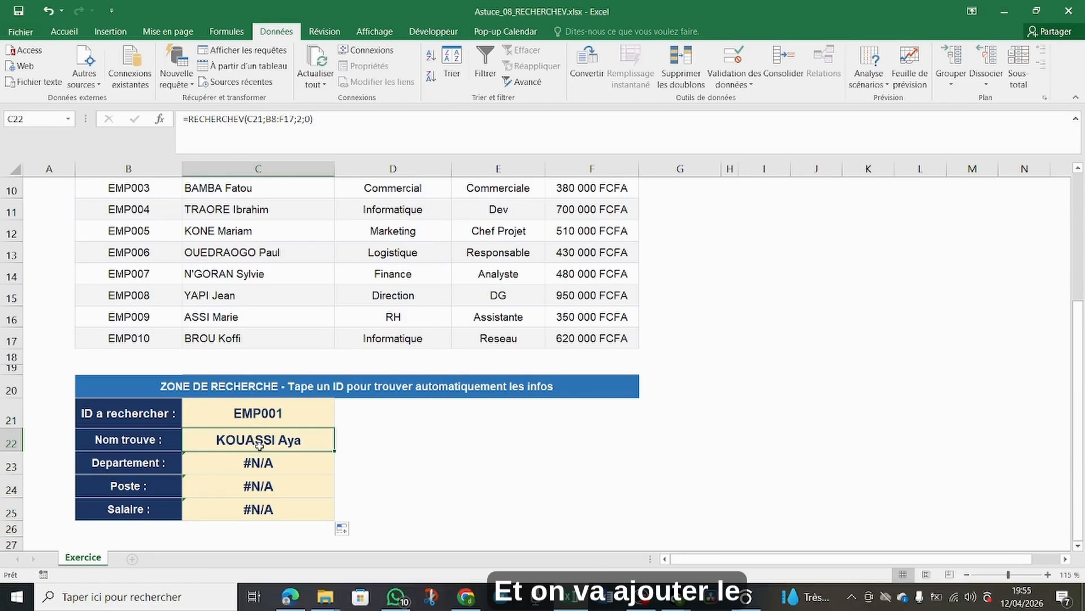
pyautogui.moveTo(283, 466); pyautogui.dragTo(281, 501)
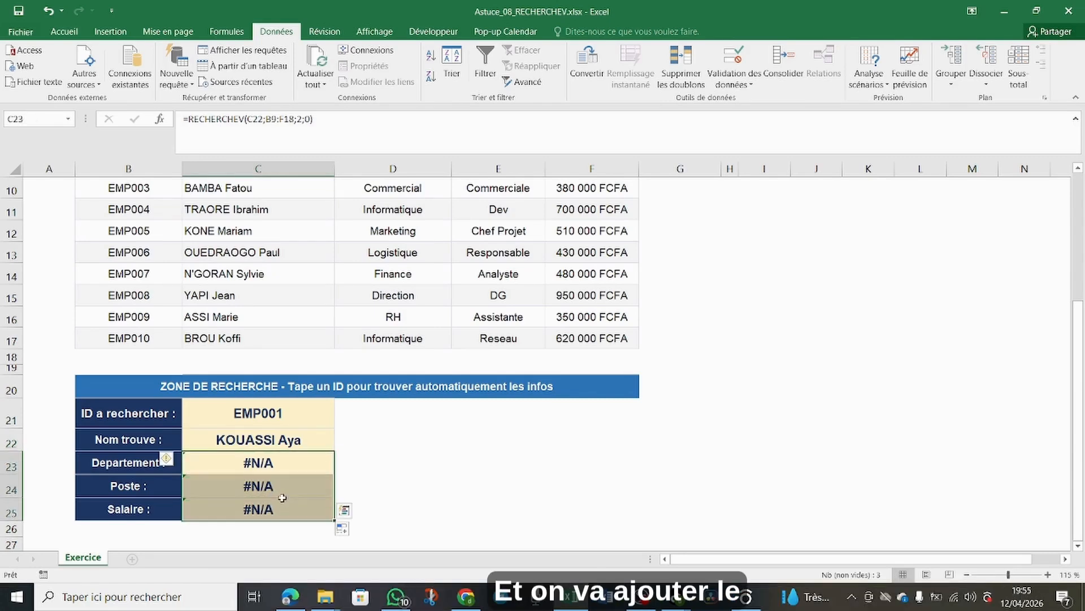
pyautogui.press('Delete')
# Make the references in the C22 formula absolute, giving =RECHERCHEV($C$21;$B$8:$F$17;2;0), and enter it.
pyautogui.click(250, 436)
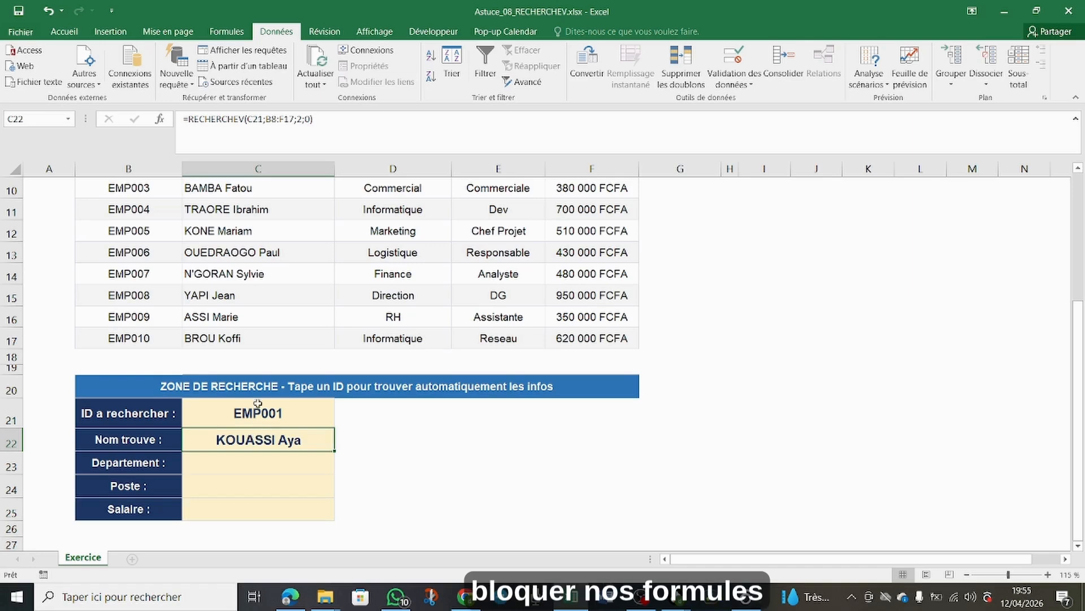
pyautogui.click(247, 119)
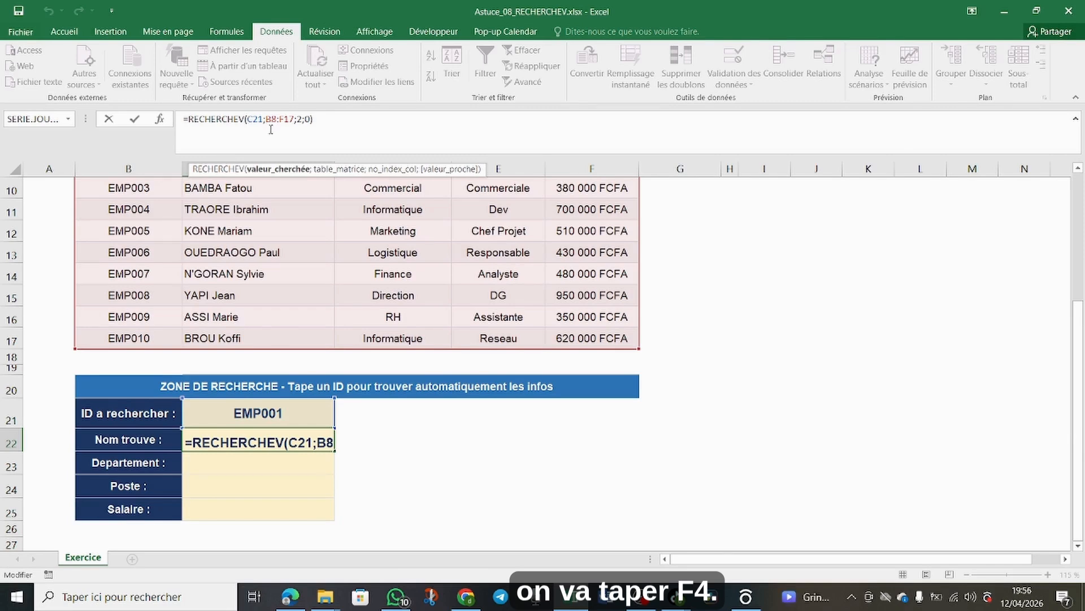
pyautogui.press('F4')
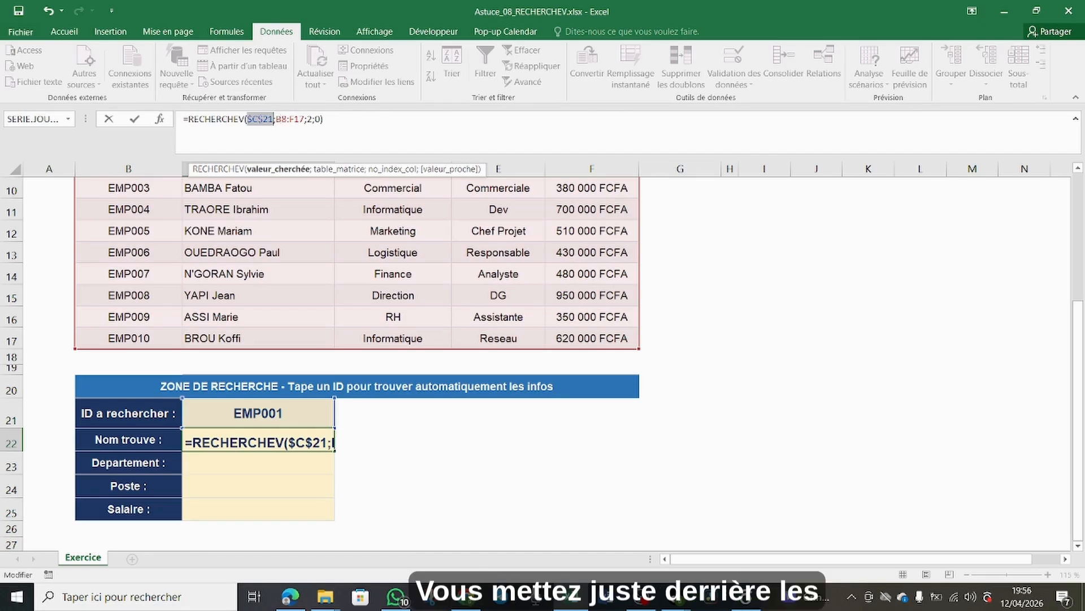
pyautogui.click(277, 118)
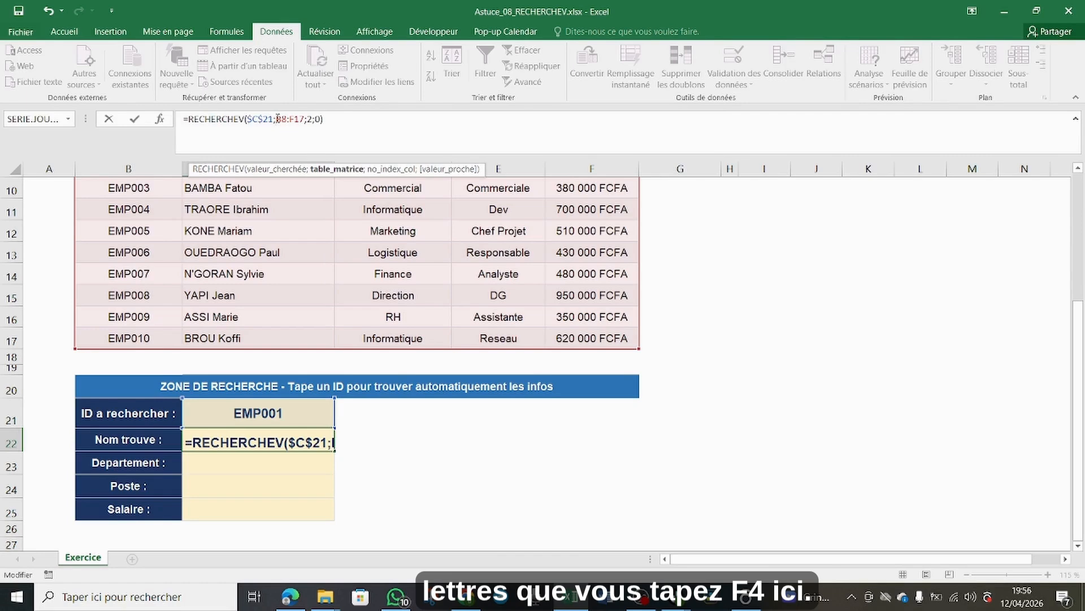
pyautogui.press('F4')
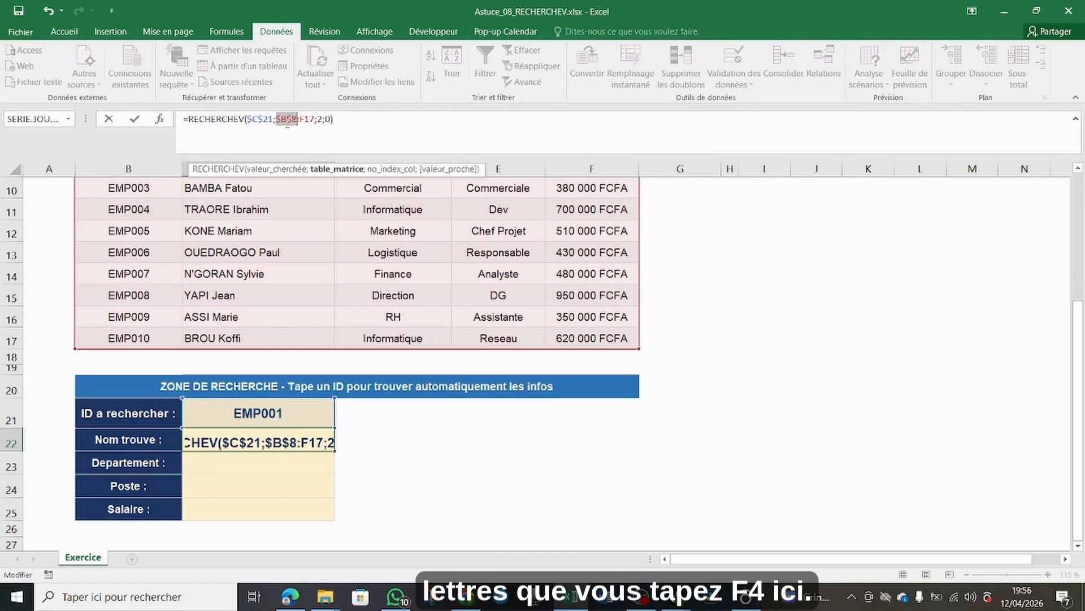
pyautogui.click(301, 118)
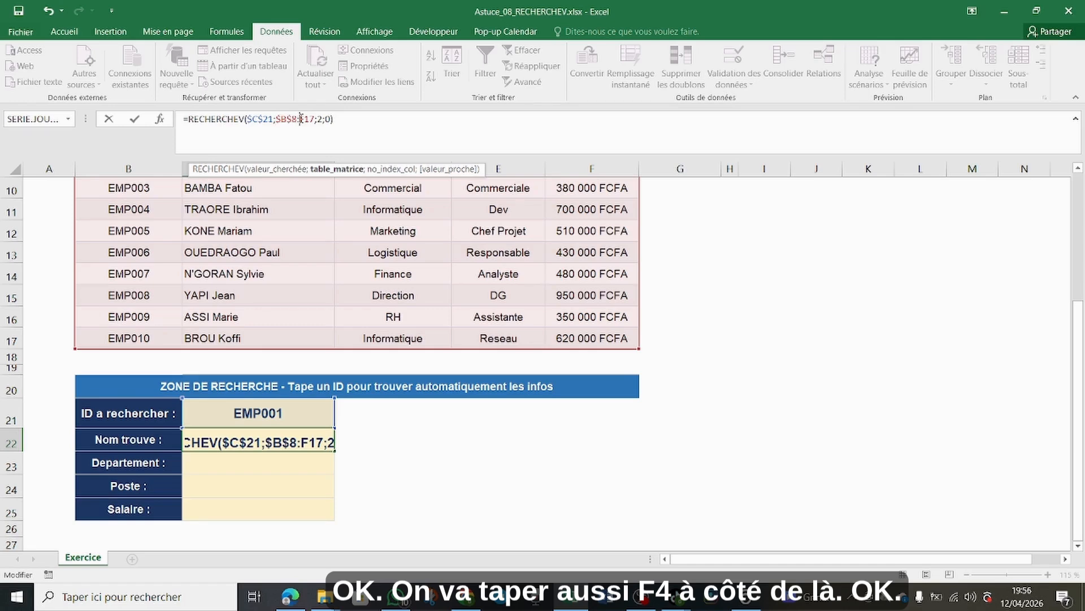
pyautogui.press('F4')
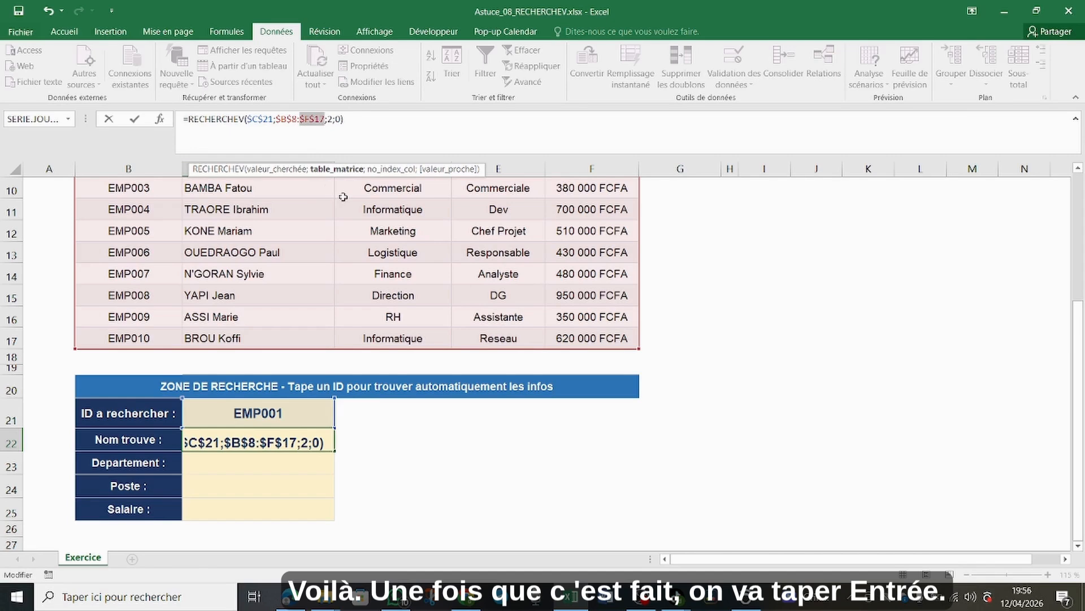
pyautogui.press('Return')
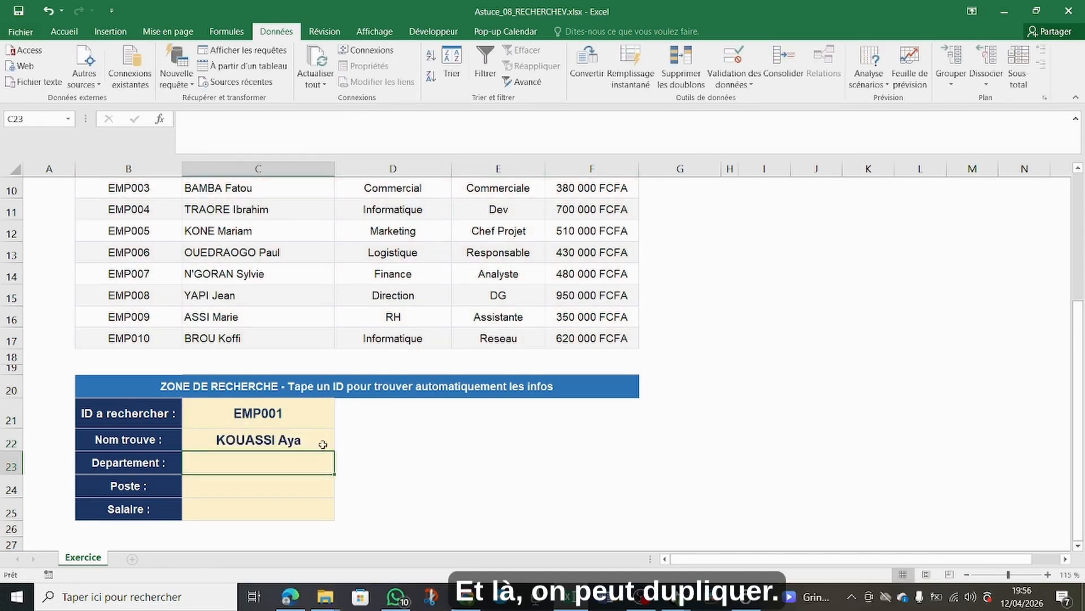
# Fill the C22 formula with absolute references down to C25, covering Departement, Poste and Salaire.
pyautogui.click(323, 445)
pyautogui.moveTo(335, 451); pyautogui.dragTo(336, 474)
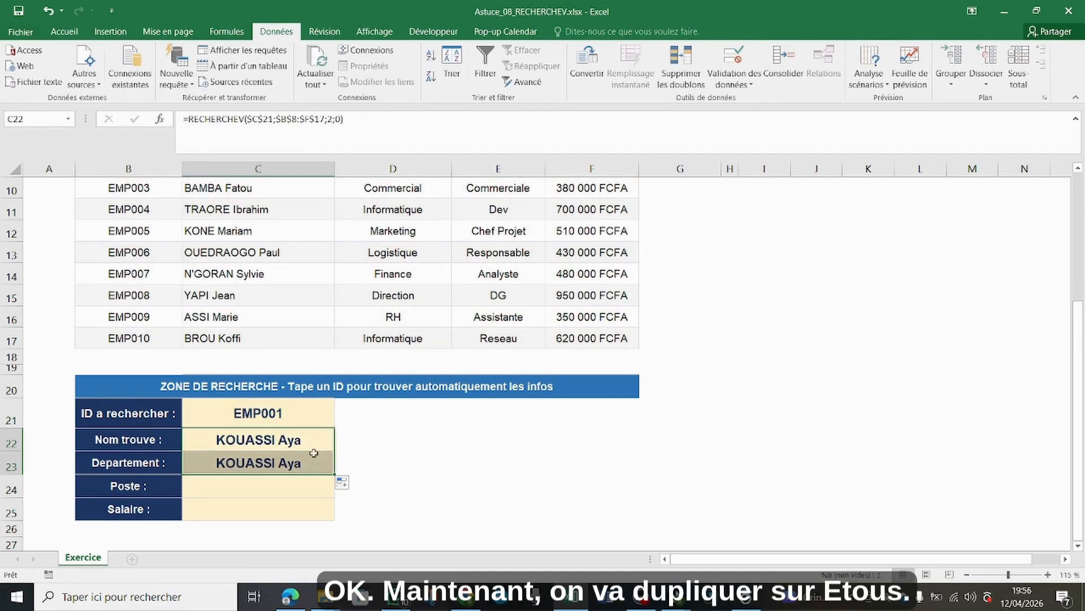
pyautogui.scroll(-2, 330, 442)
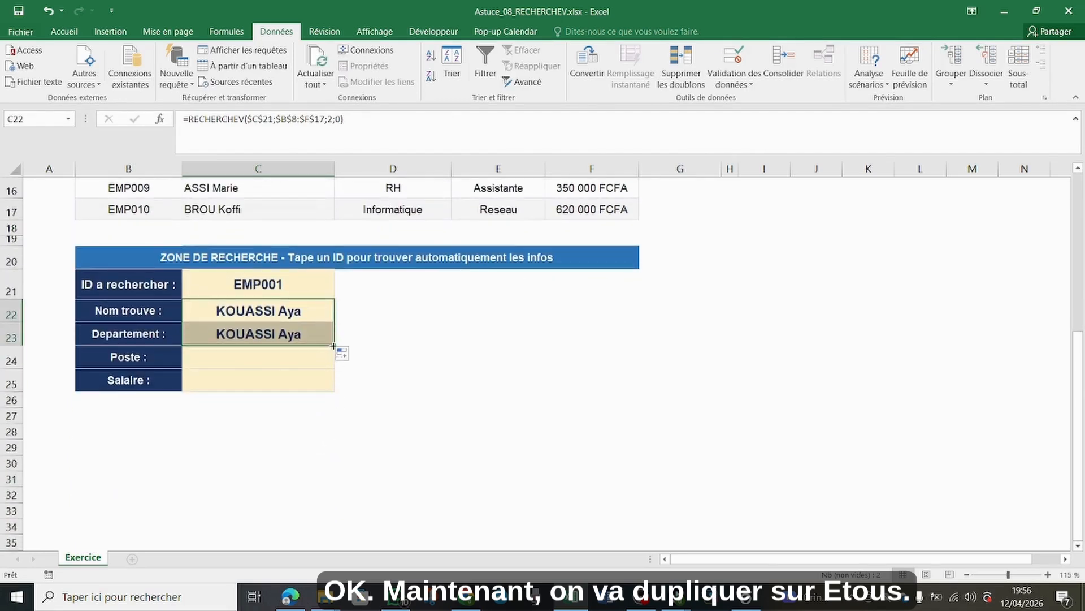
pyautogui.moveTo(336, 348); pyautogui.dragTo(335, 384)
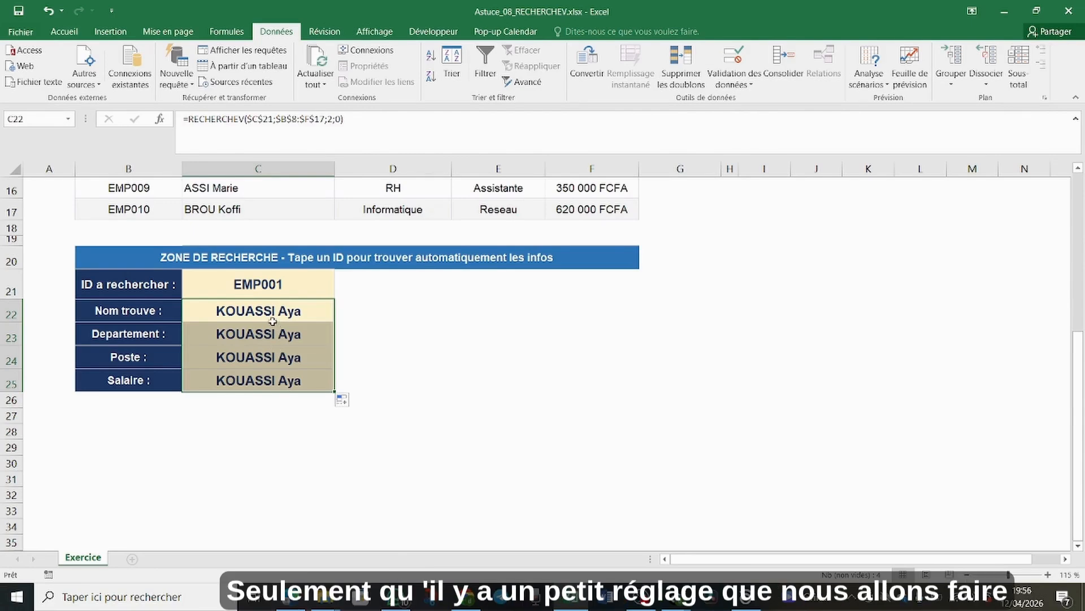
# Examine the column index argument of the RECHERCHEV formula in C22, leaving the formula as it is.
pyautogui.keyDown('ctrl'); pyautogui.scroll(1, 389, 369); pyautogui.keyUp('ctrl')
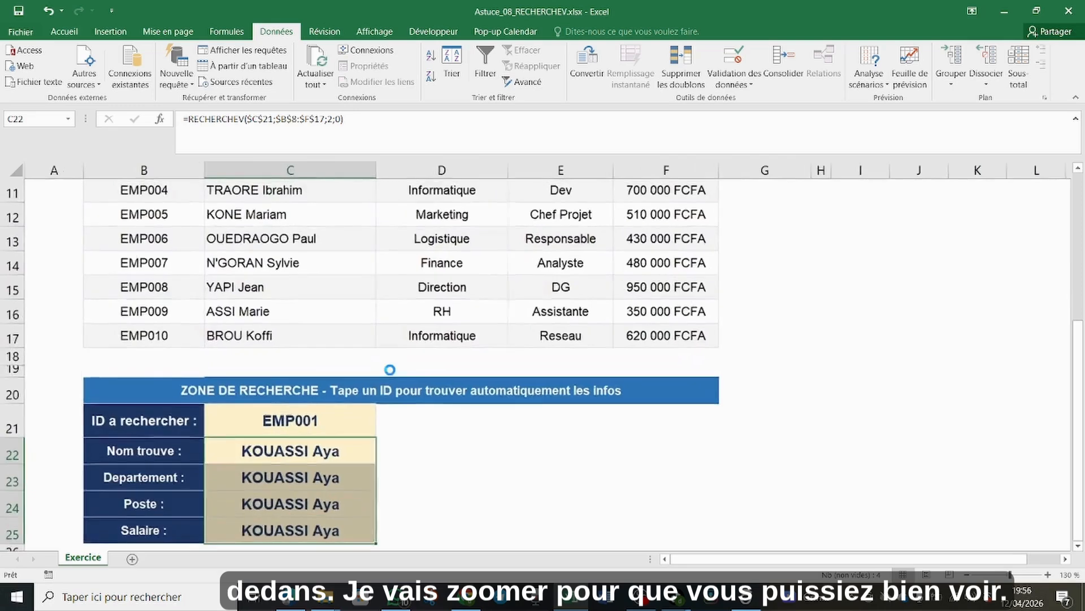
pyautogui.keyDown('ctrl'); pyautogui.scroll(1, 389, 369); pyautogui.keyUp('ctrl')
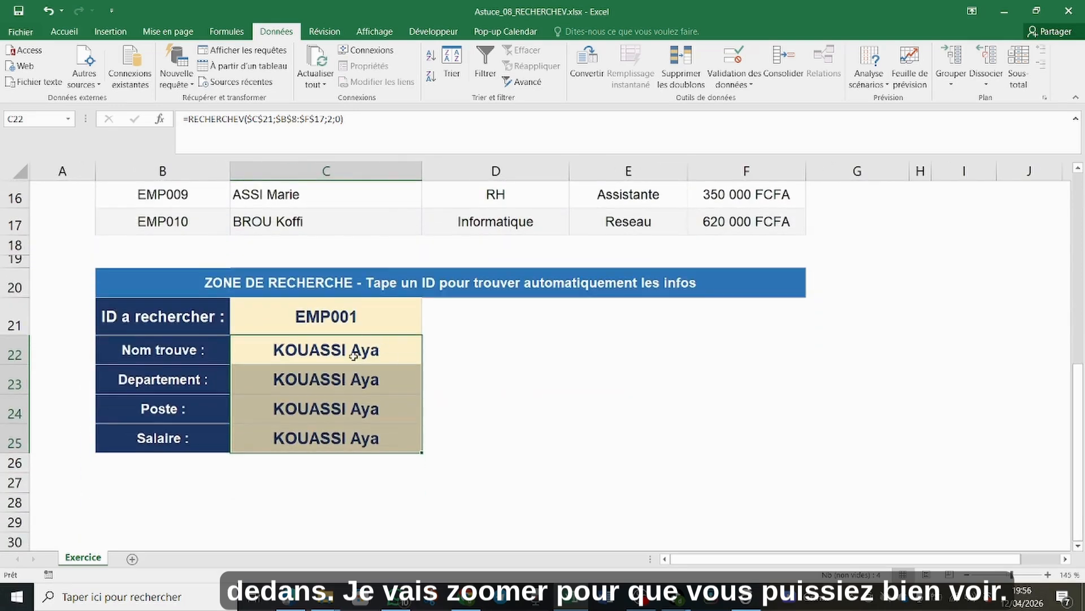
pyautogui.click(339, 351)
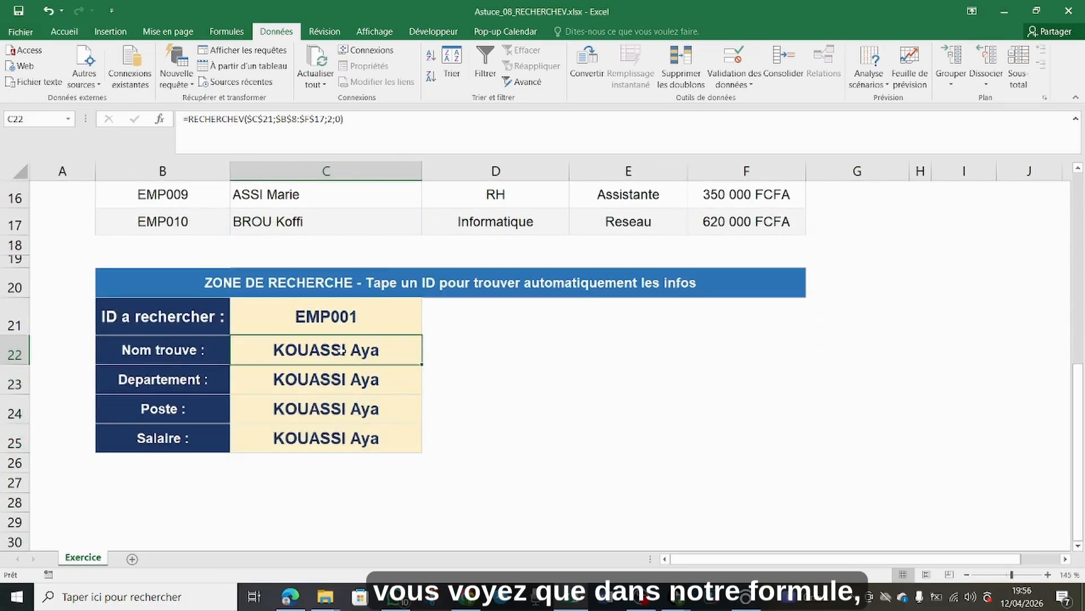
pyautogui.doubleClick(339, 350)
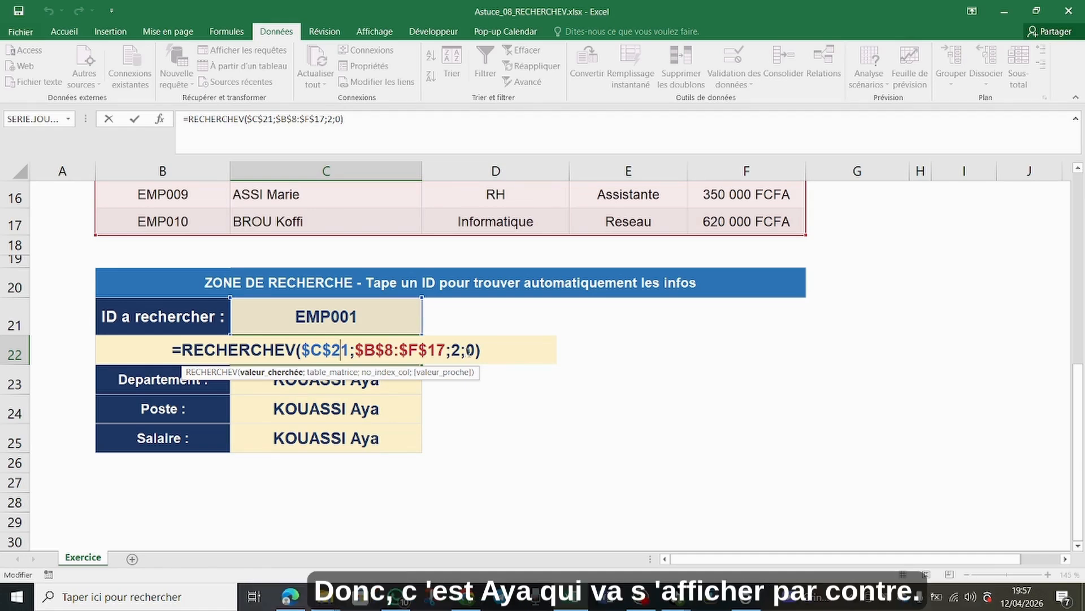
pyautogui.click(480, 350)
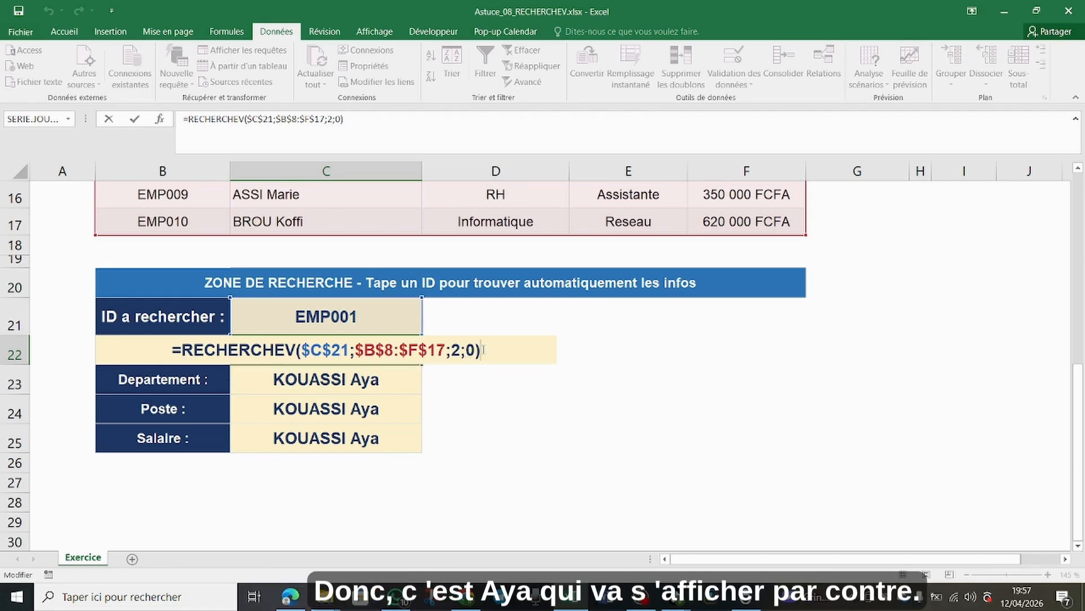
pyautogui.press('Return')
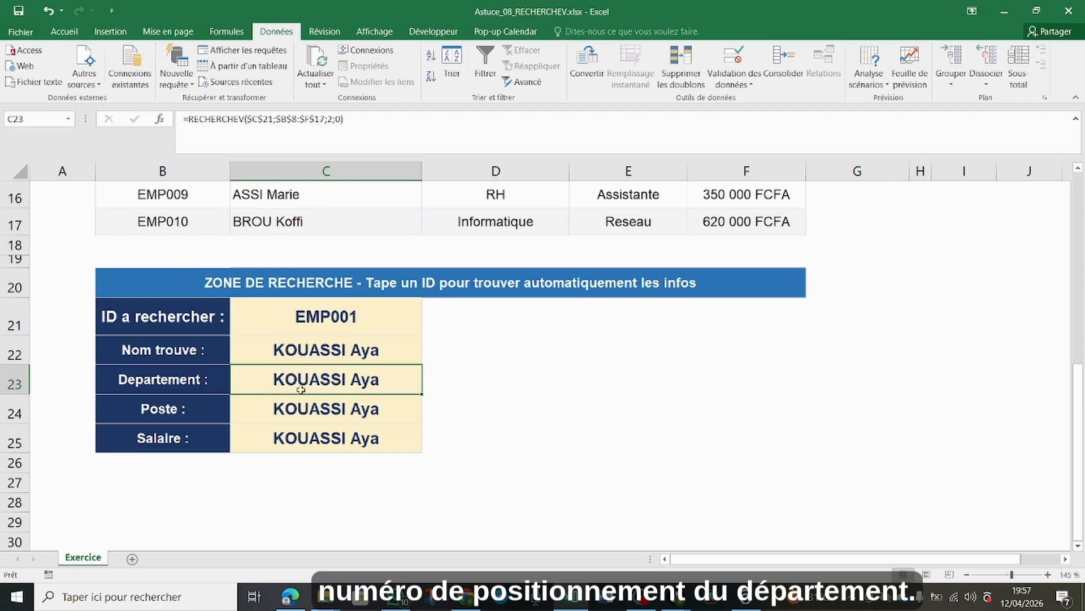
# Check the Departement column's position in the database table and set the column index in the C23 formula to 3.
pyautogui.scroll(1, 362, 392)
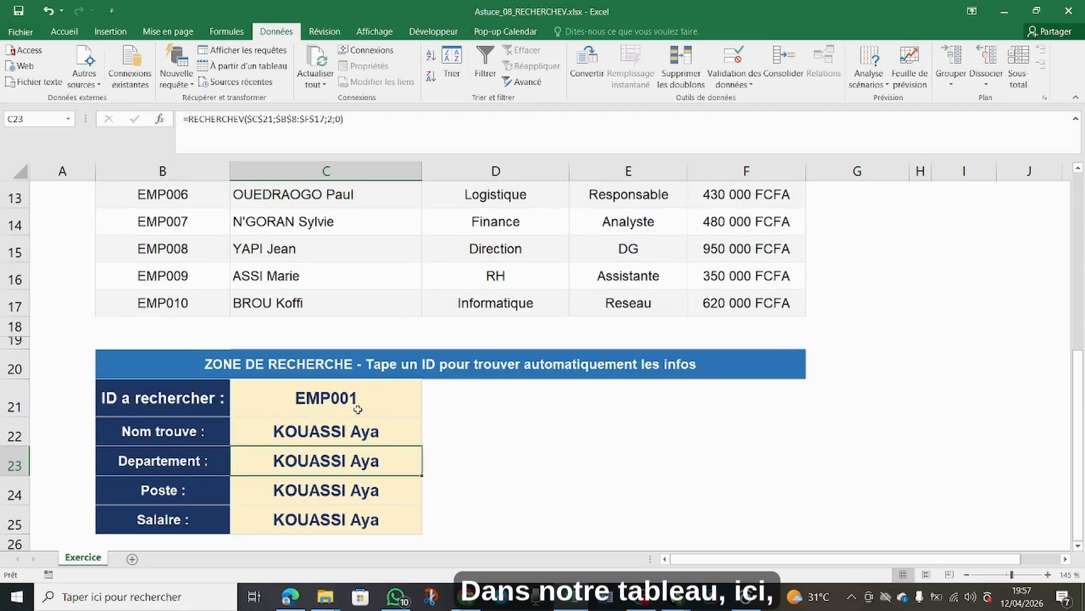
pyautogui.scroll(2, 361, 392)
pyautogui.scroll(2, 361, 392)
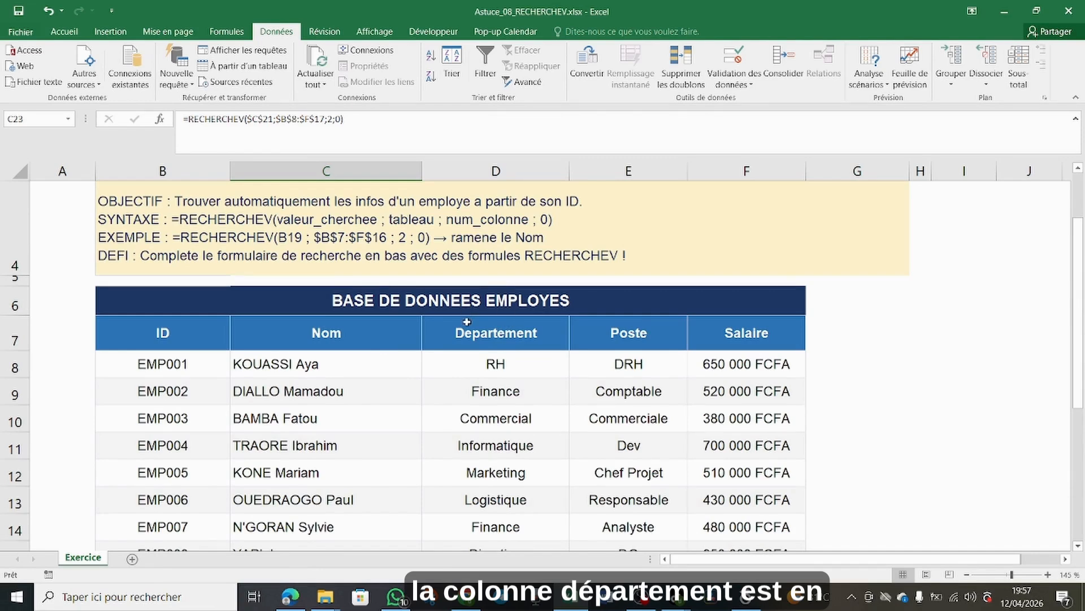
pyautogui.scroll(-4, 446, 338)
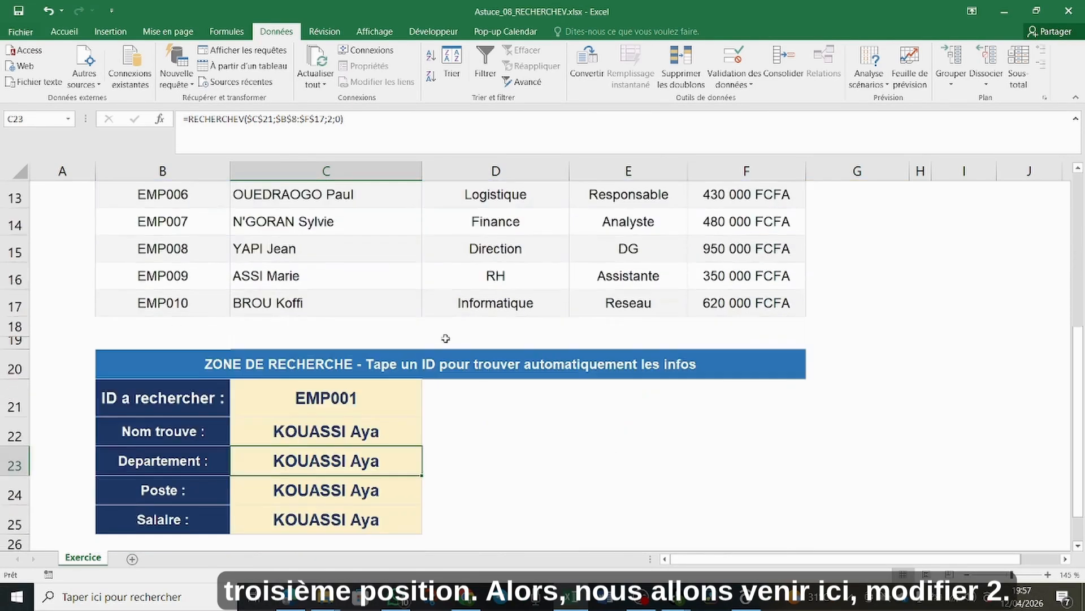
pyautogui.scroll(-1, 445, 338)
pyautogui.doubleClick(341, 378)
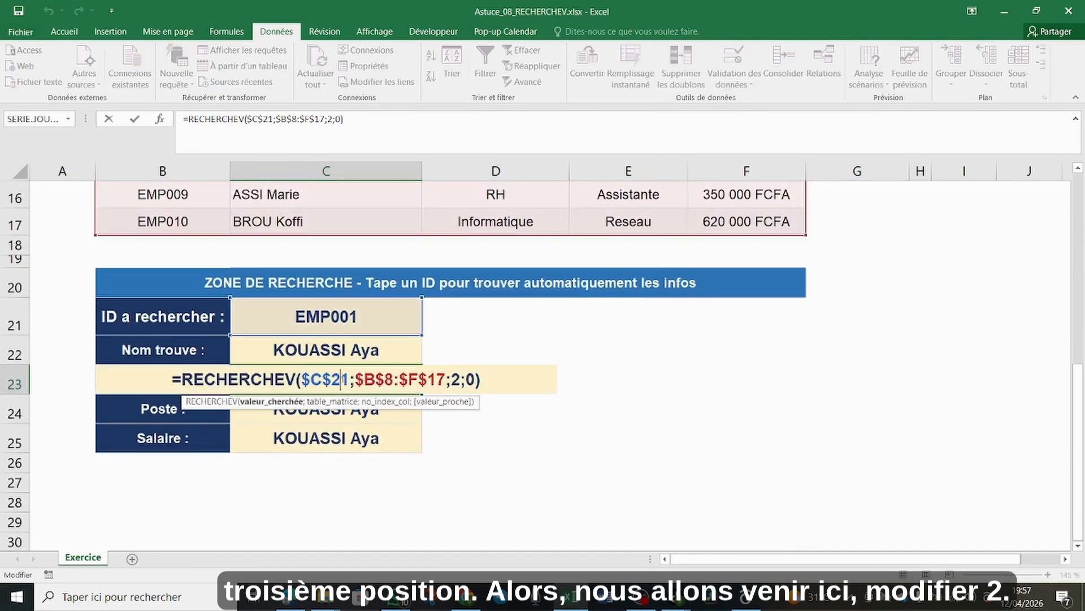
pyautogui.click(460, 379)
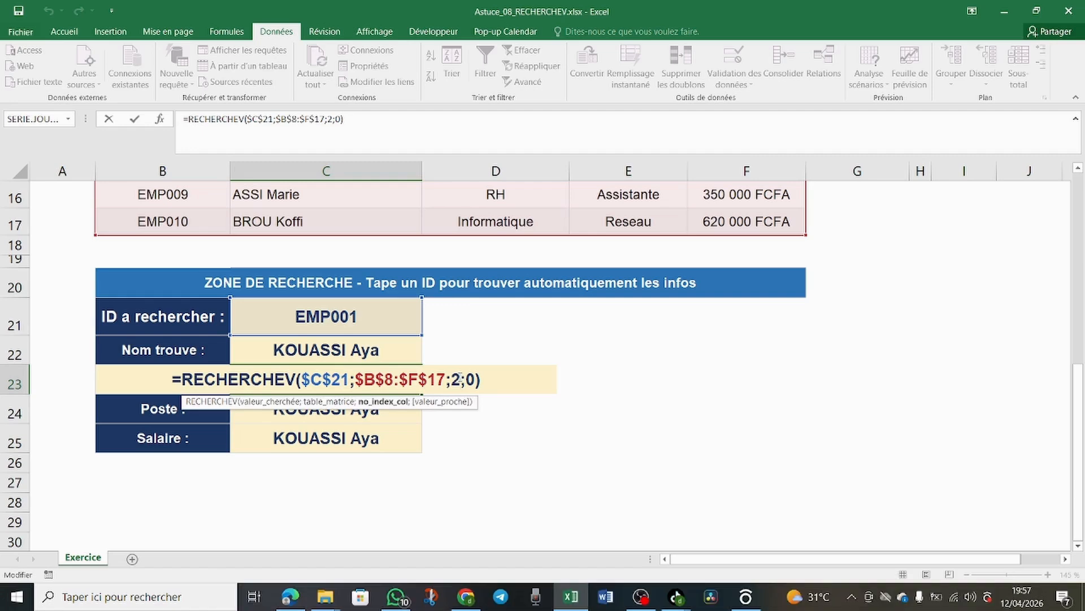
pyautogui.press('BackSpace')
pyautogui.write('3')
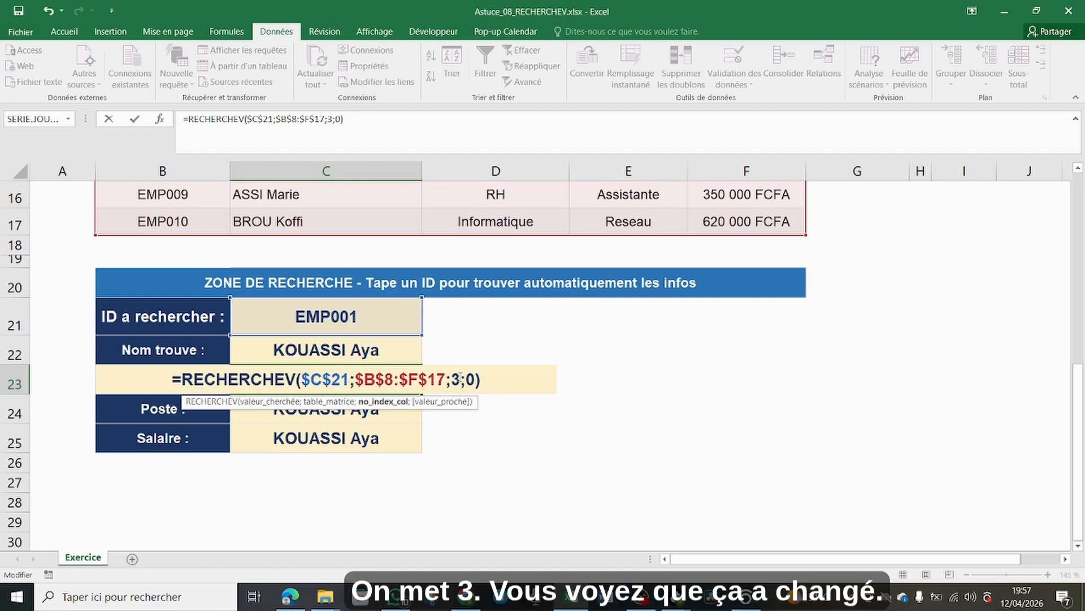
pyautogui.press('Return')
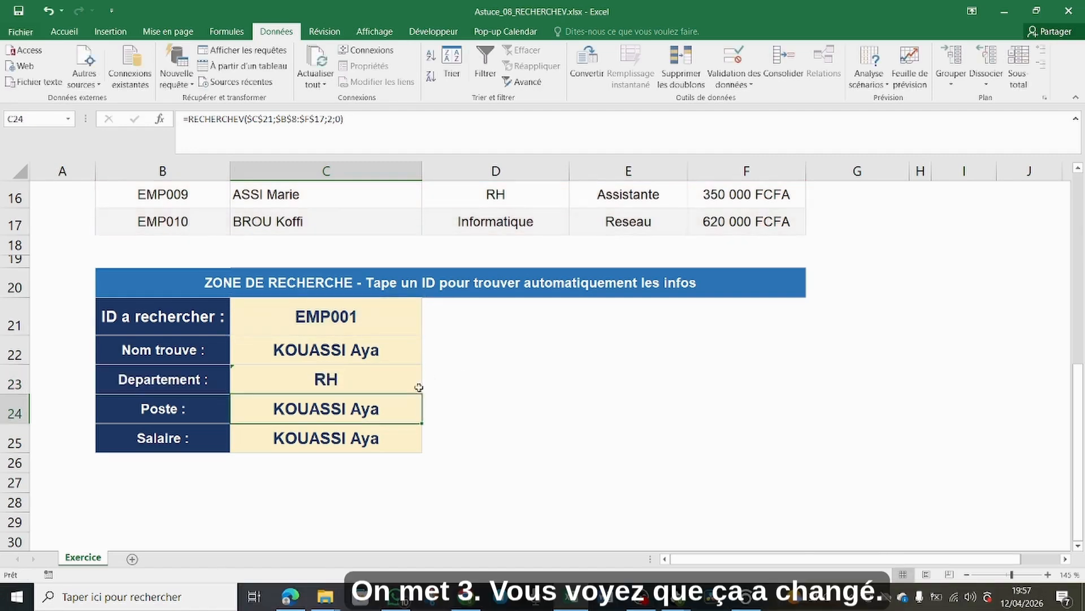
# Check the Poste column's position in the database table and set the column index in the C24 formula to 4.
pyautogui.doubleClick(382, 409)
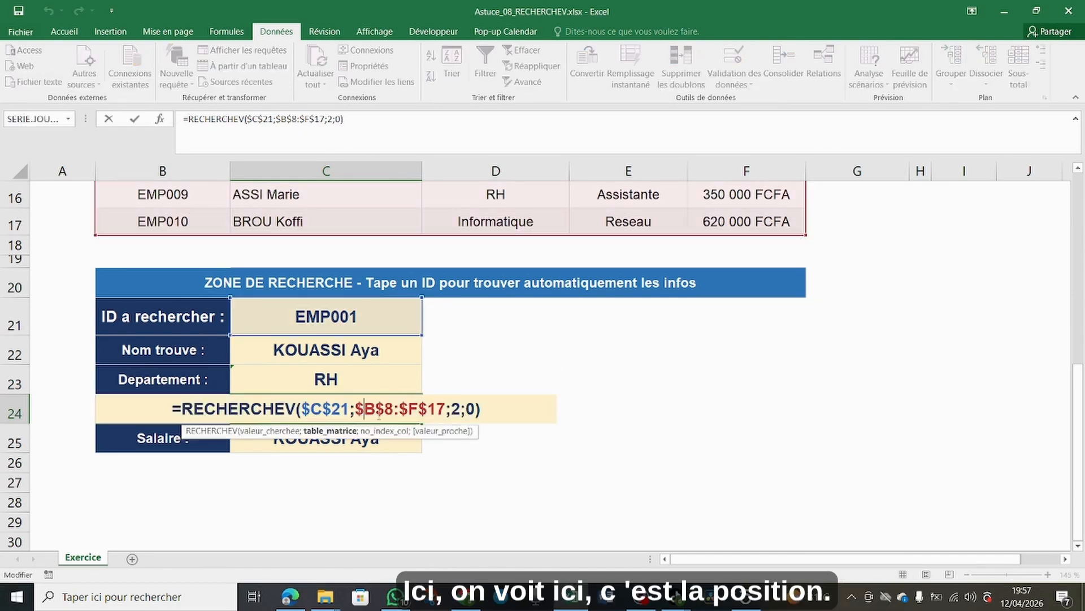
pyautogui.press('Return')
pyautogui.click(377, 412)
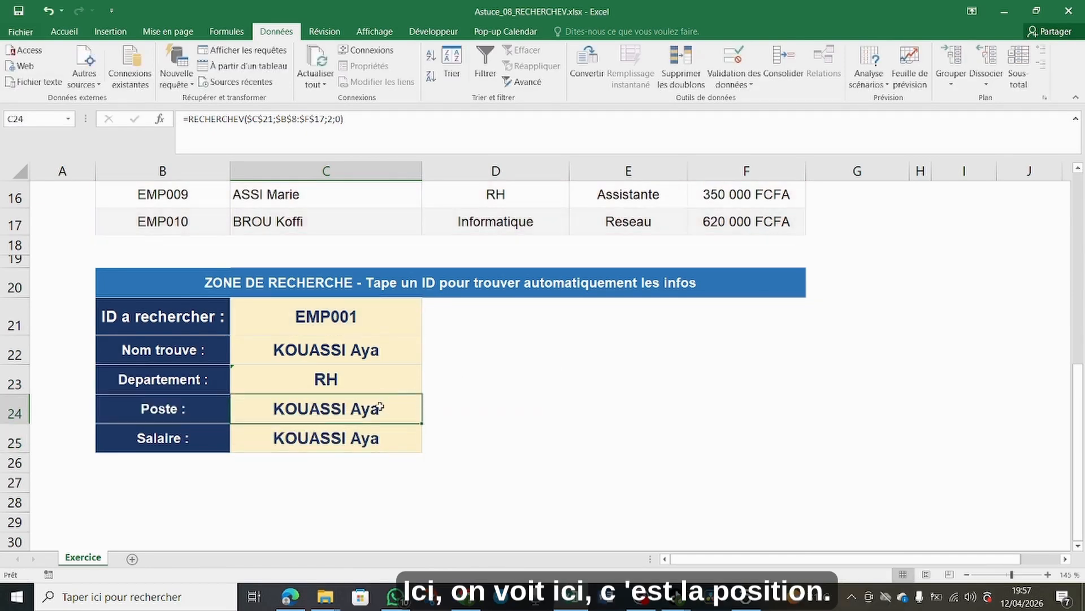
pyautogui.scroll(3, 405, 410)
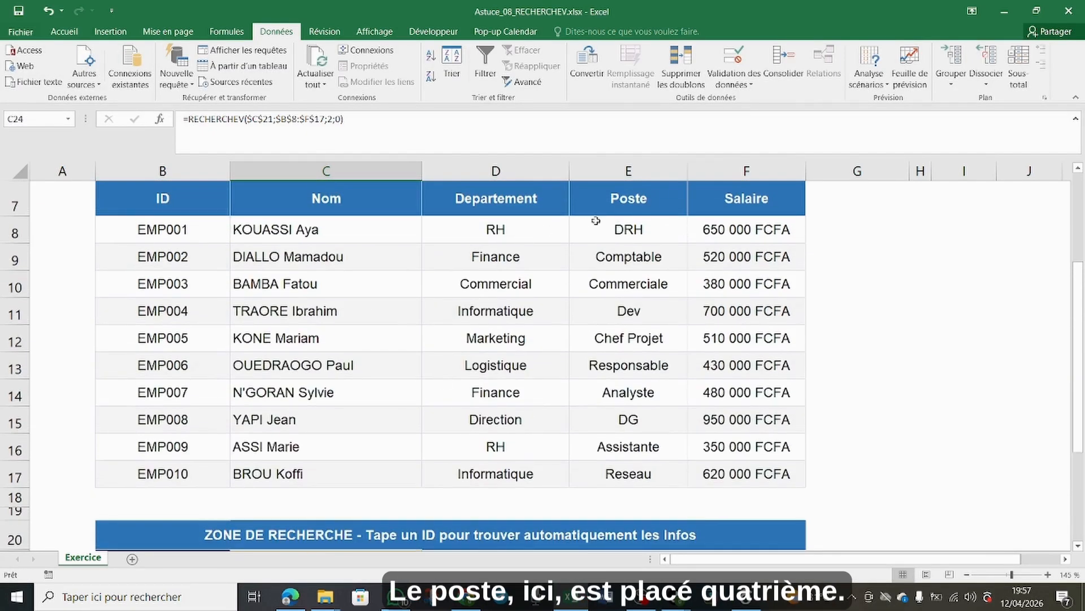
pyautogui.scroll(-4, 574, 324)
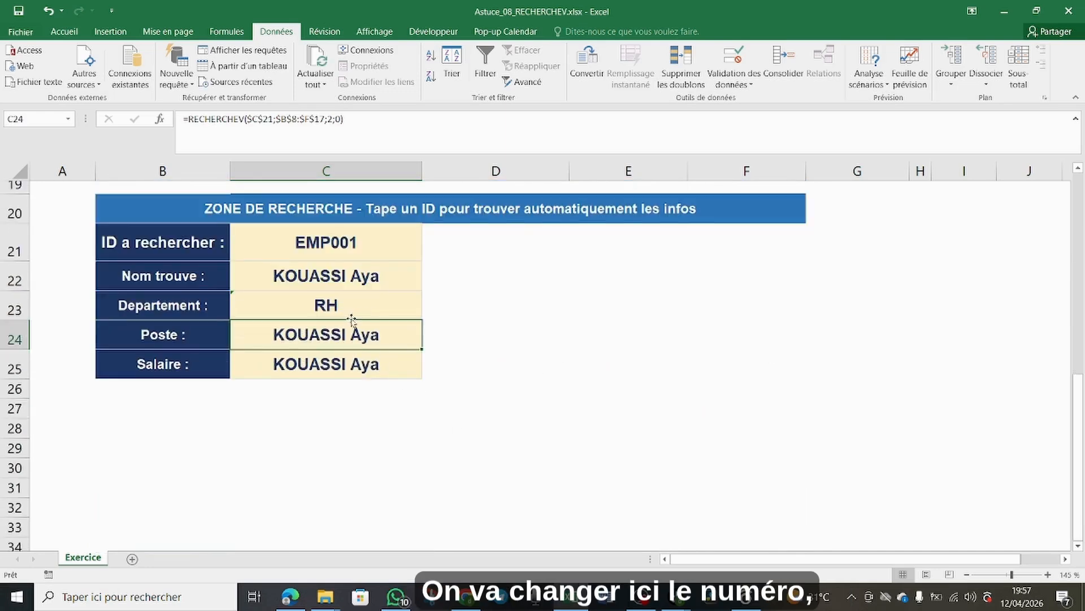
pyautogui.doubleClick(339, 332)
pyautogui.click(462, 335)
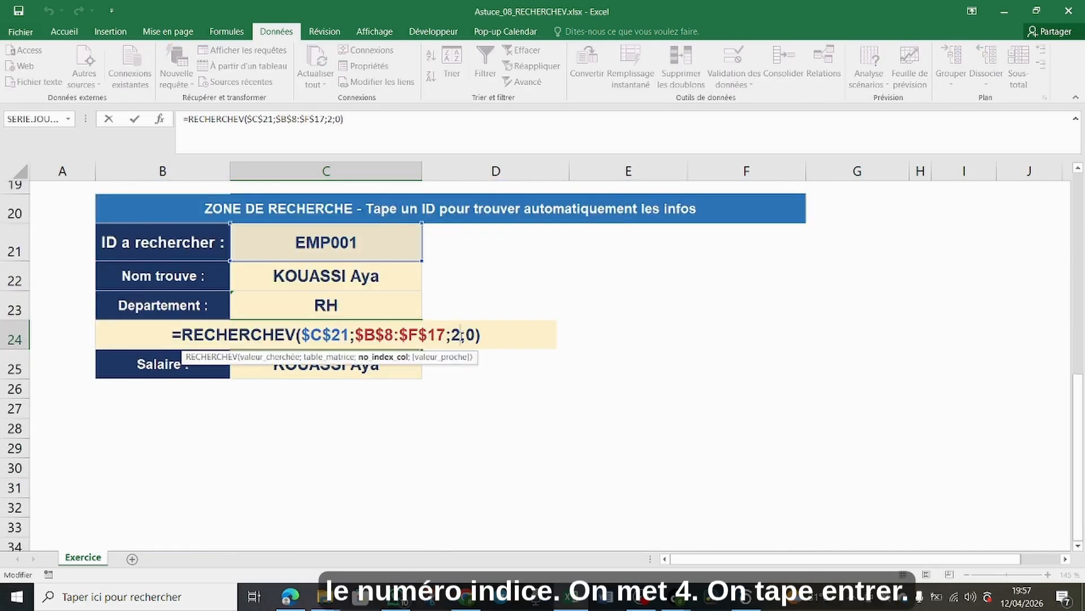
pyautogui.press('BackSpace')
pyautogui.write('4')
pyautogui.press('Return')
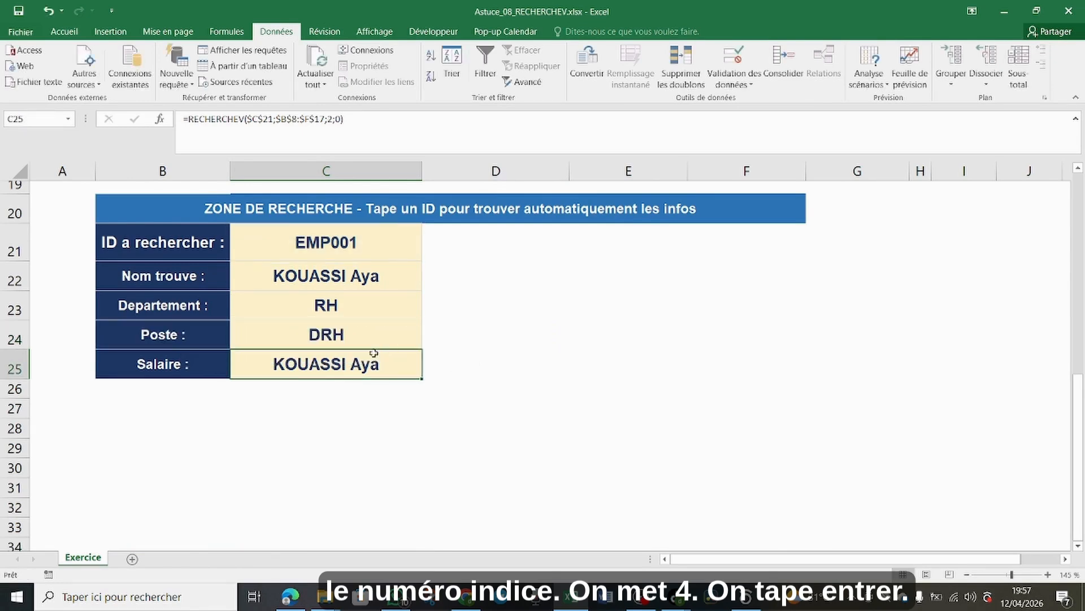
# Set the column index in the C25 Salaire formula to 5.
pyautogui.doubleClick(360, 373)
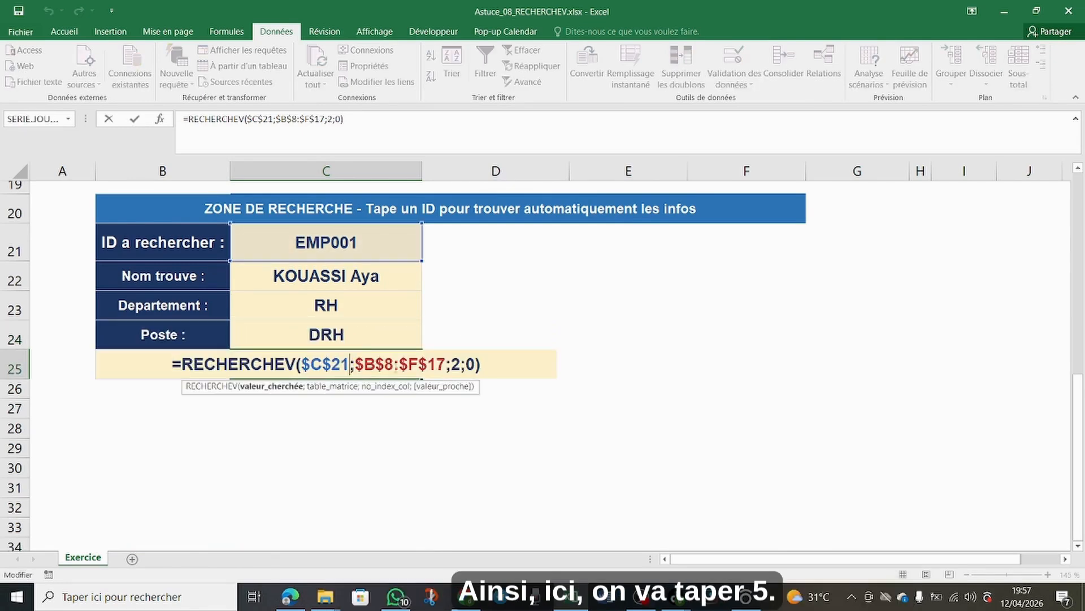
pyautogui.click(458, 363)
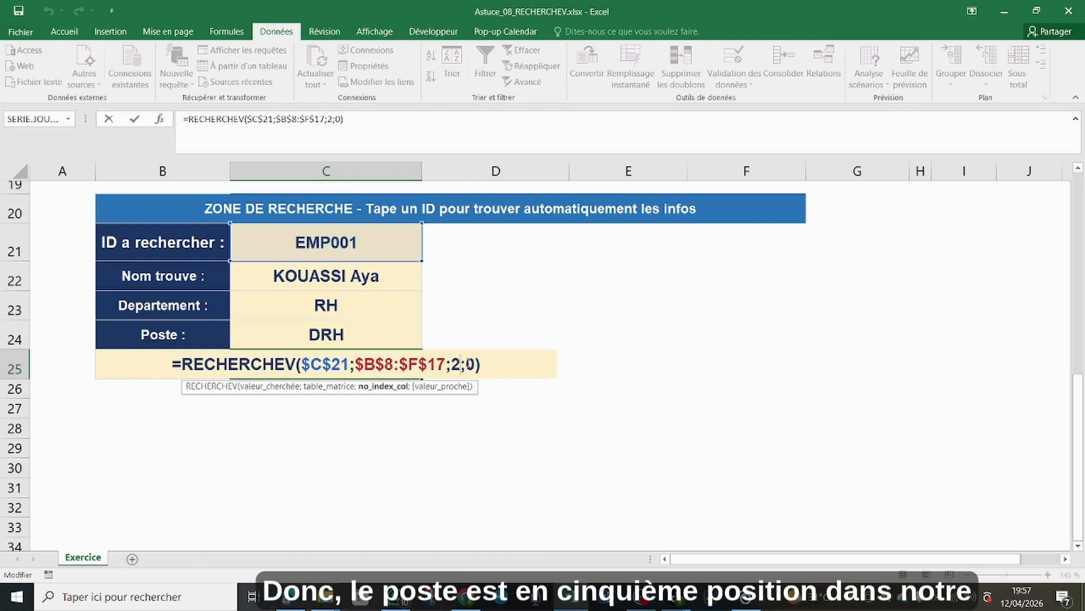
pyautogui.press('BackSpace')
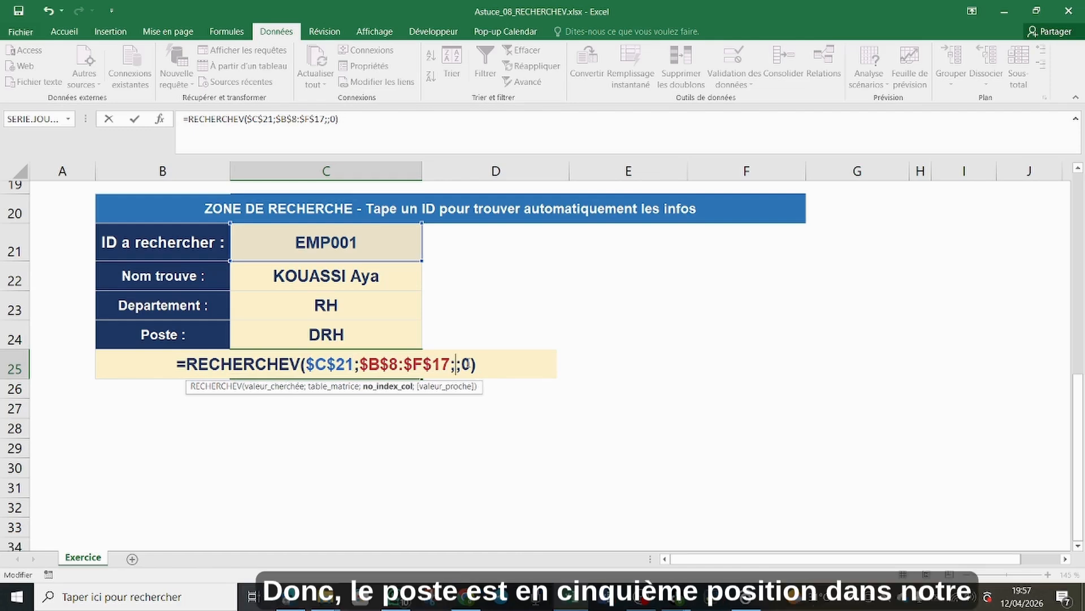
pyautogui.write('5')
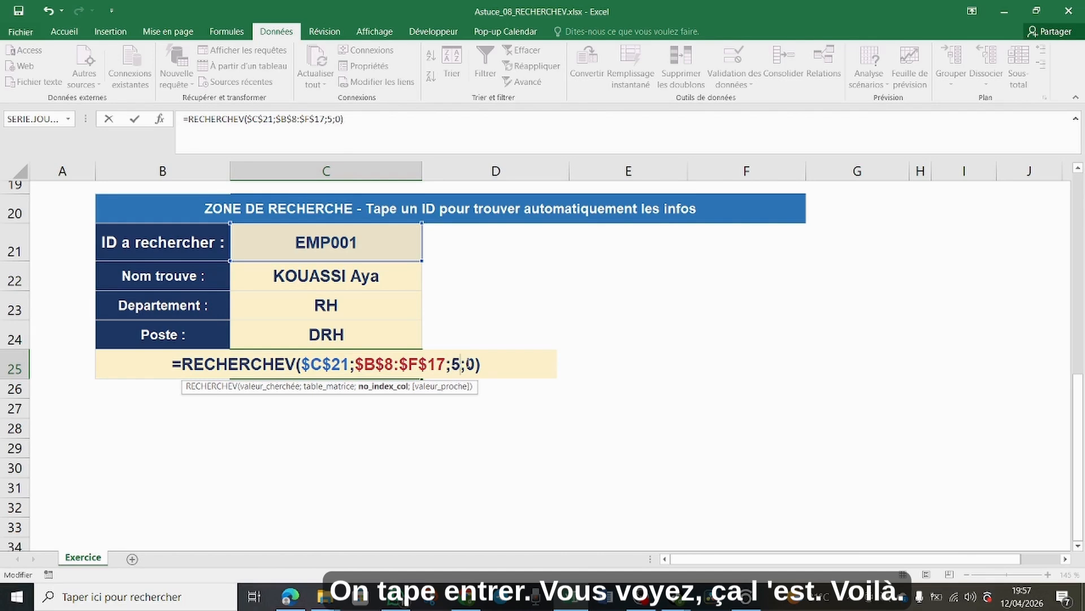
pyautogui.press('Return')
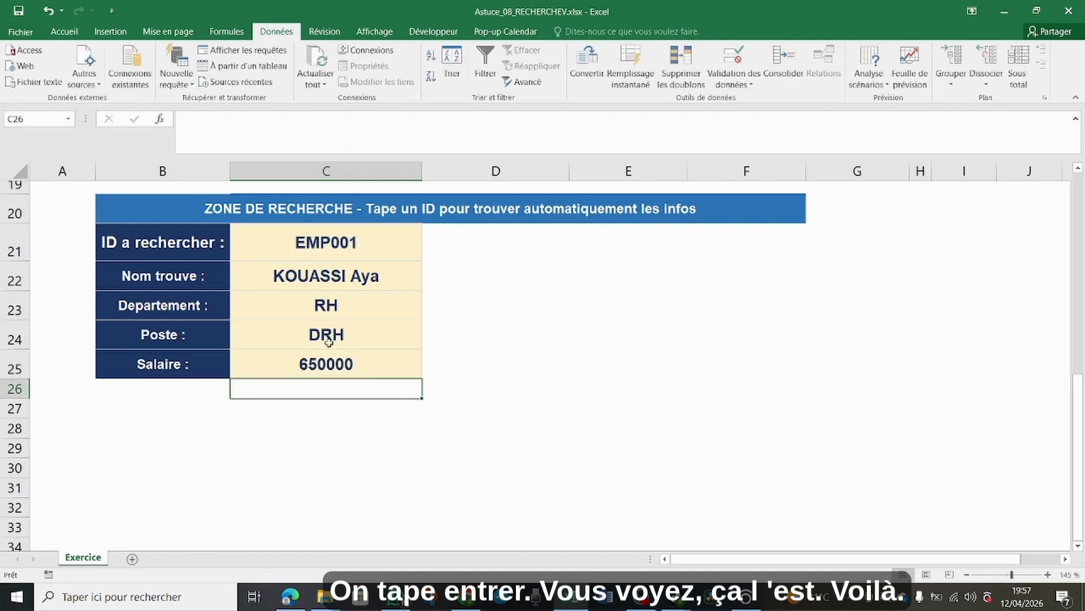
pyautogui.click(344, 361)
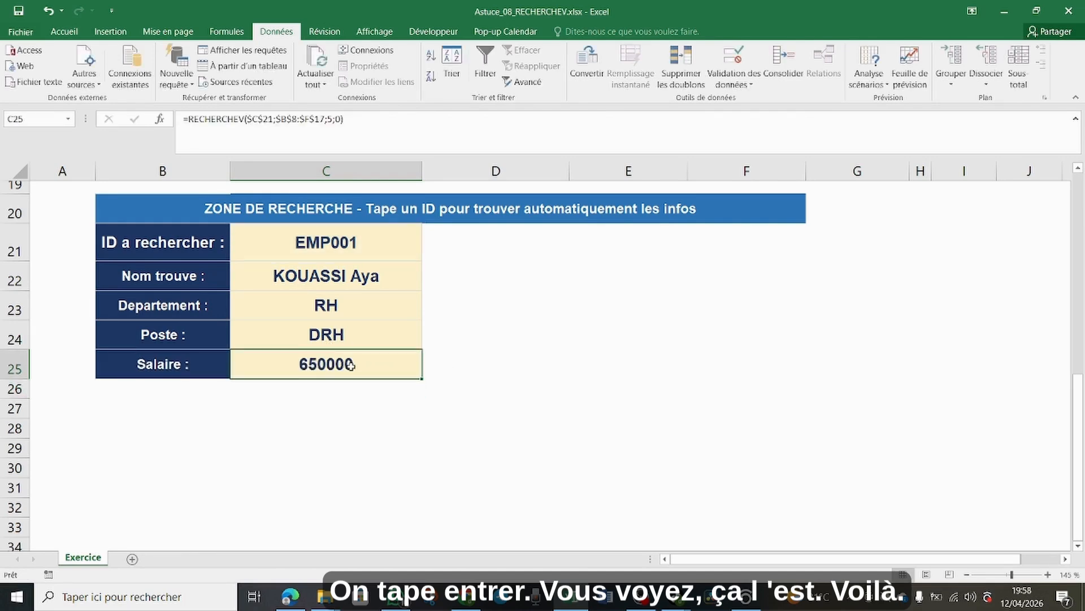
# Test the search form by choosing the second employee's ID from the drop-down list in C21.
pyautogui.scroll(3, 354, 361)
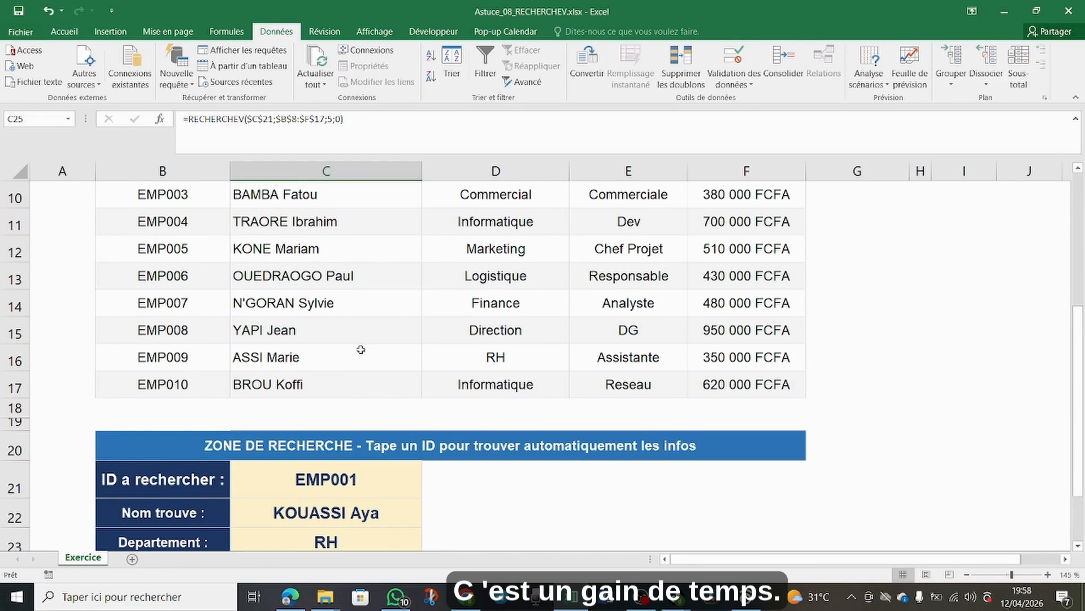
pyautogui.scroll(1, 361, 349)
pyautogui.scroll(-3, 362, 348)
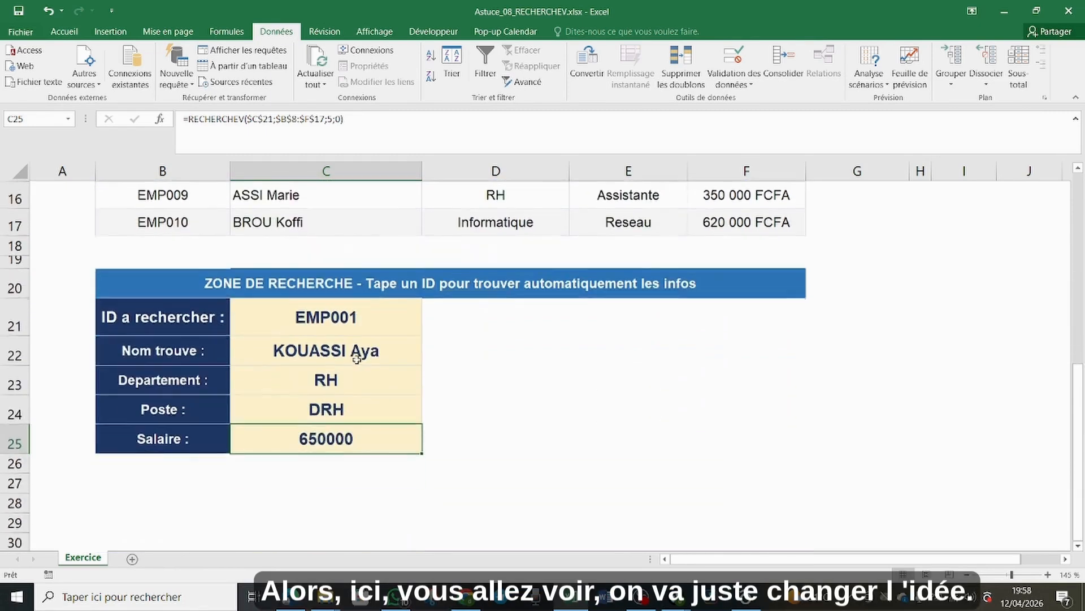
pyautogui.click(360, 320)
pyautogui.press('Down')
pyautogui.press('Up')
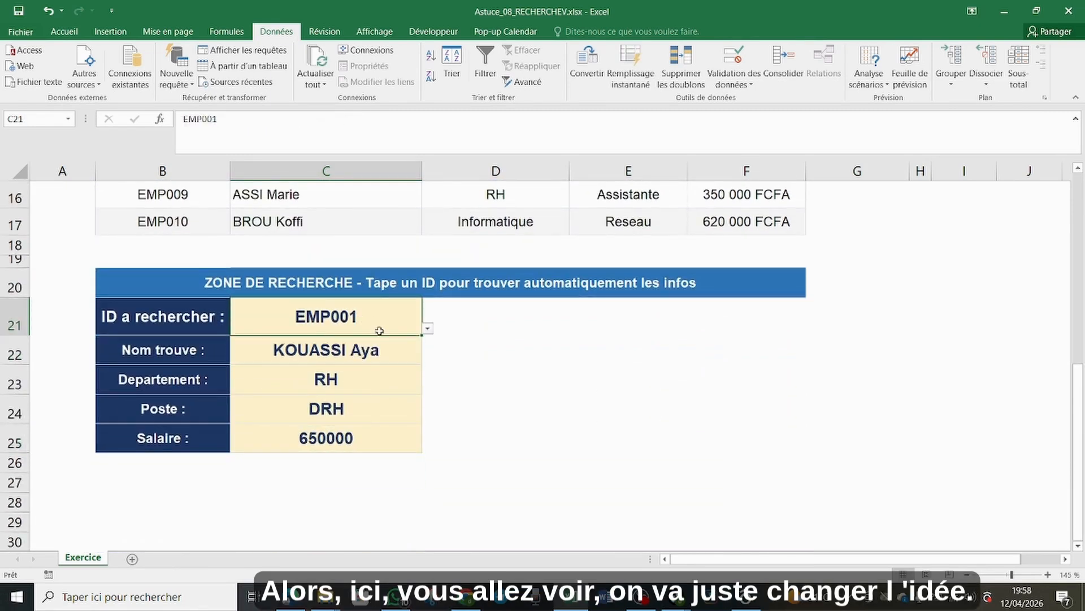
pyautogui.click(428, 330)
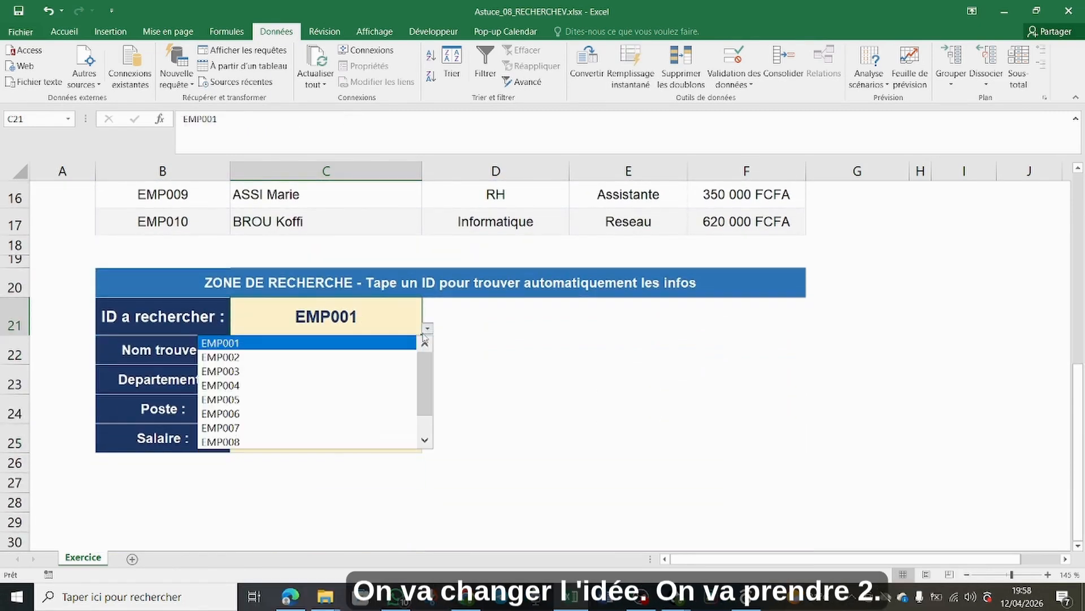
pyautogui.click(249, 357)
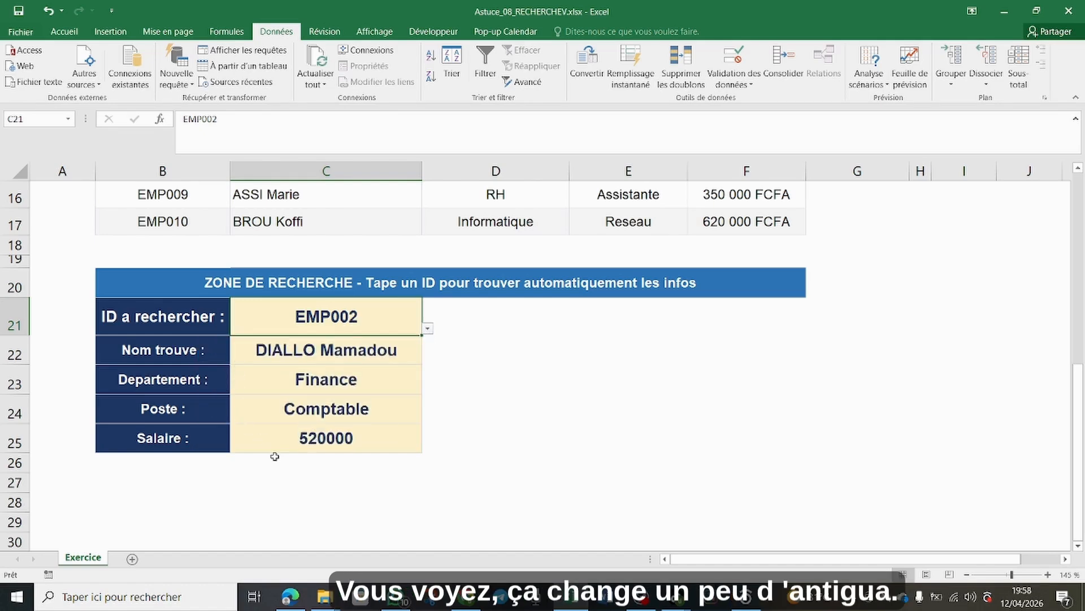
# Compare the name, department, position and salary returned in C22:C25 with the second employee's record in row 9 of the database table.
pyautogui.scroll(1, 412, 328)
pyautogui.scroll(-1, 407, 347)
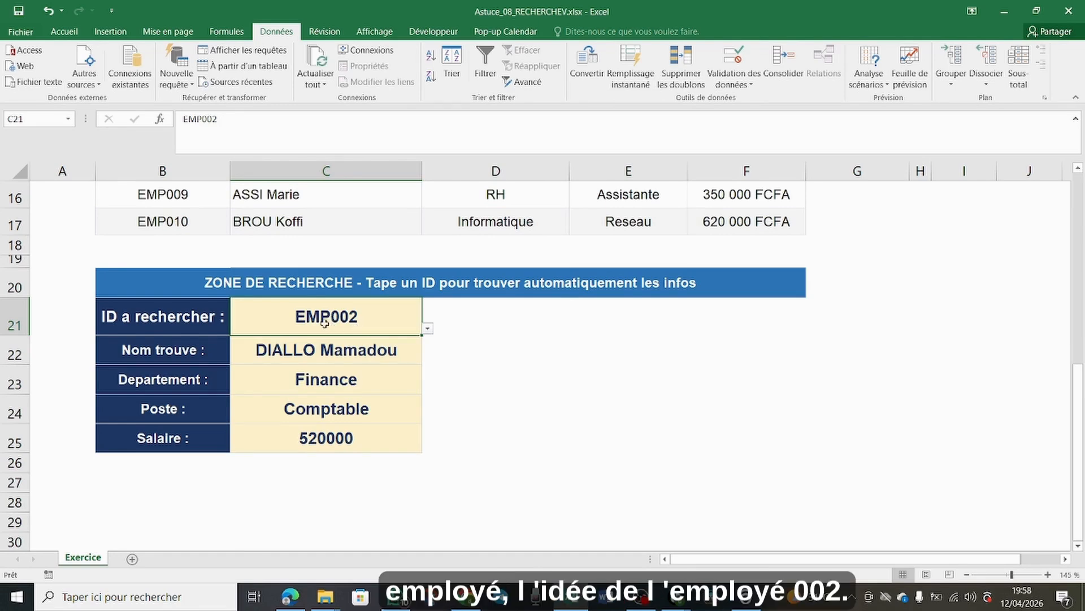
pyautogui.scroll(3, 353, 327)
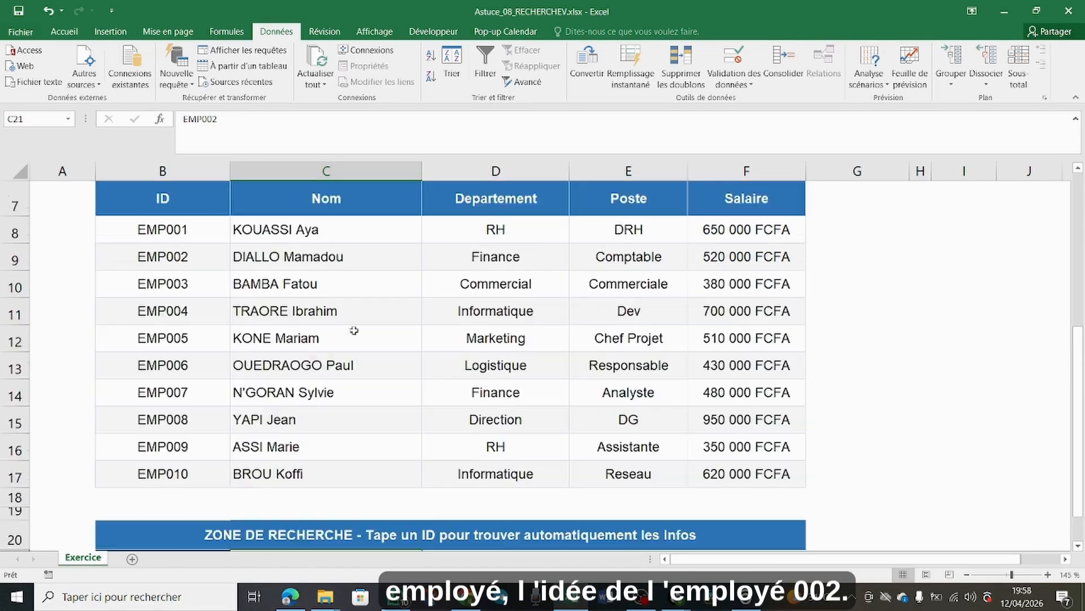
pyautogui.click(16, 258)
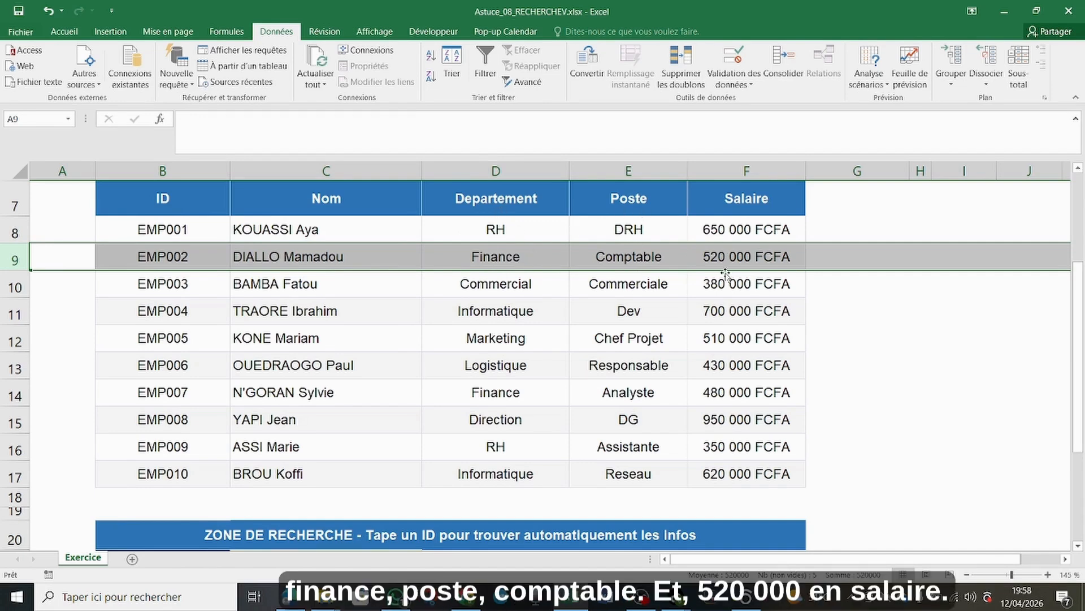
pyautogui.scroll(-3, 725, 277)
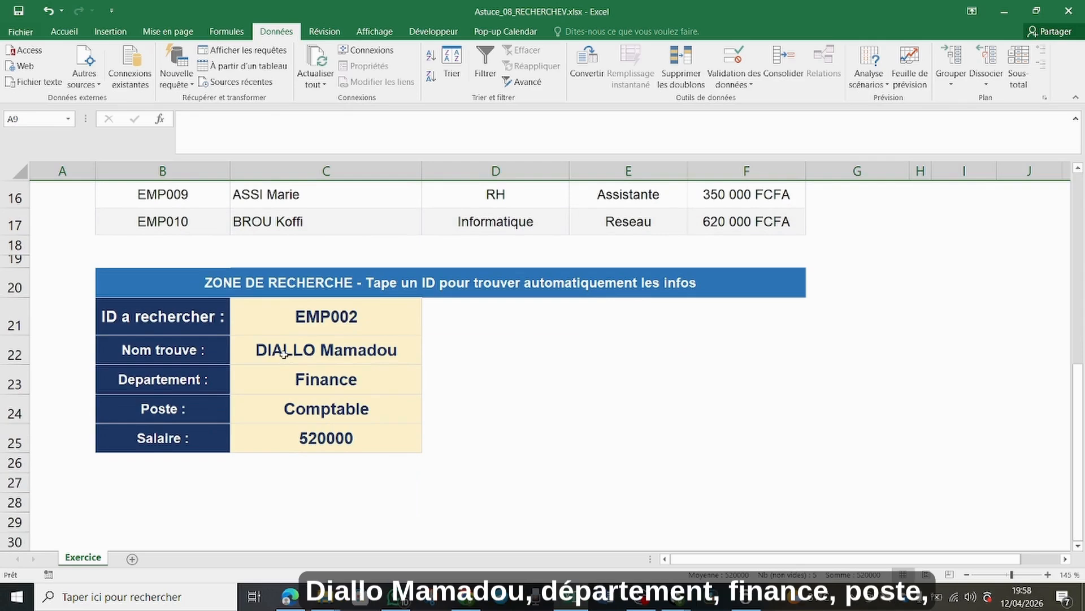
pyautogui.click(284, 353)
pyautogui.click(191, 385)
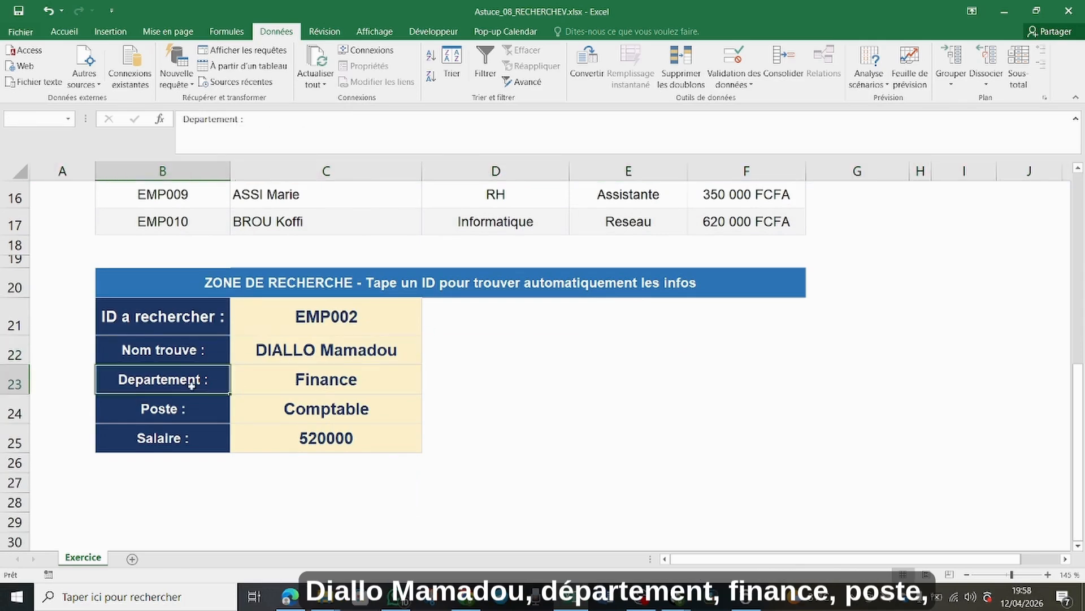
pyautogui.click(321, 384)
pyautogui.click(218, 409)
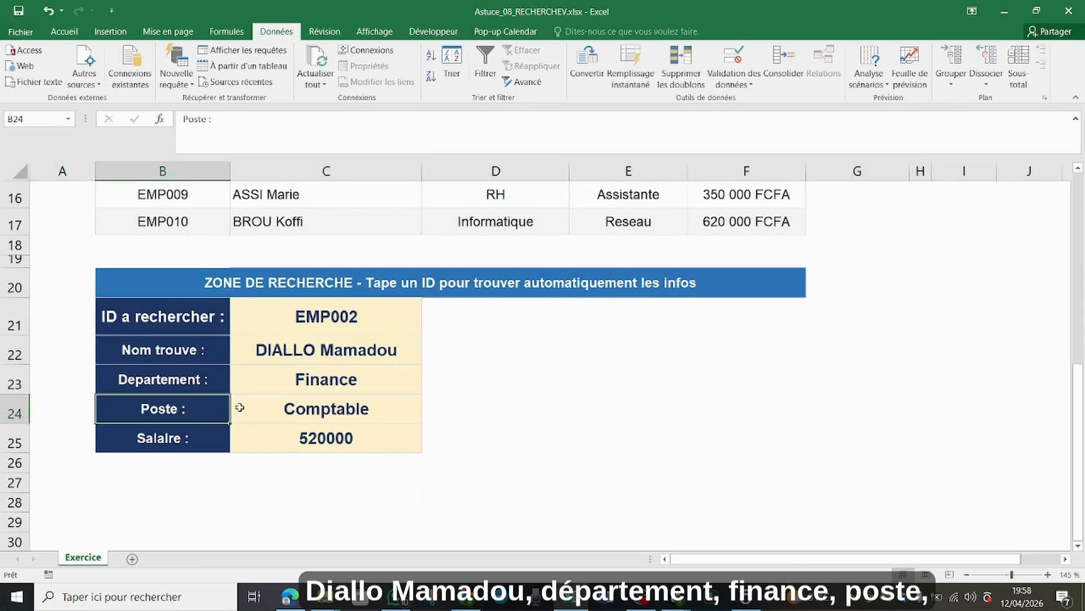
pyautogui.click(311, 410)
pyautogui.click(189, 440)
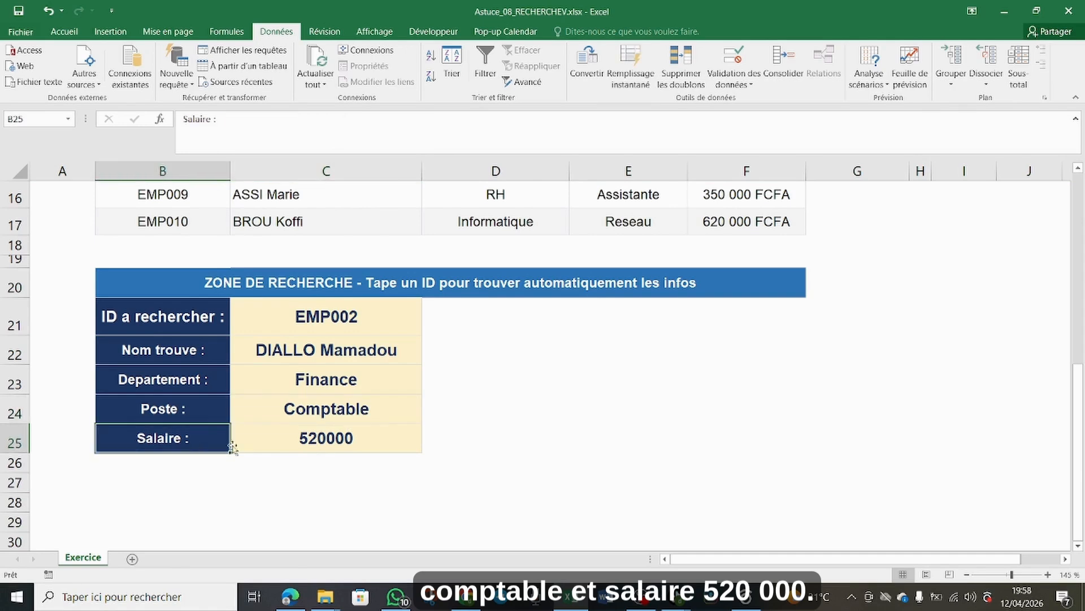
pyautogui.click(355, 441)
# Switch the search form to the third employee's ID using the drop-down list in C21.
pyautogui.click(398, 322)
pyautogui.click(428, 329)
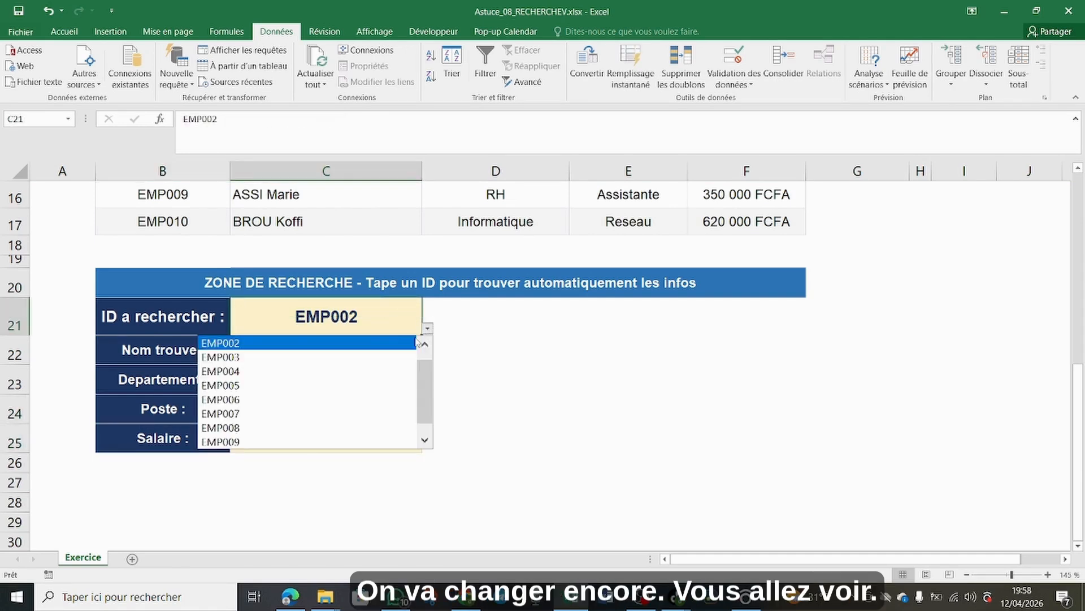
pyautogui.click(384, 355)
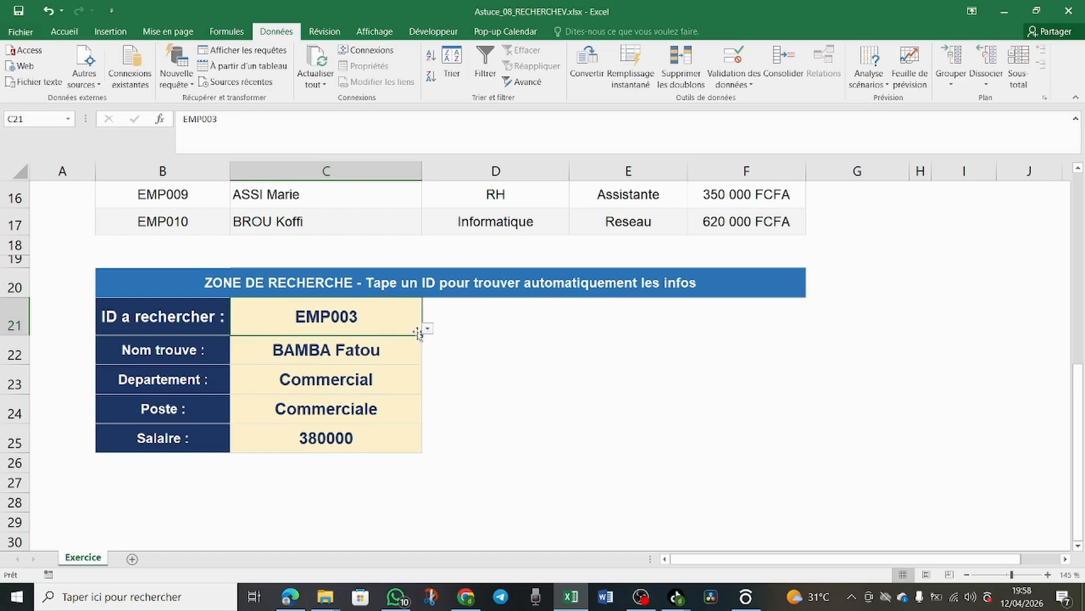